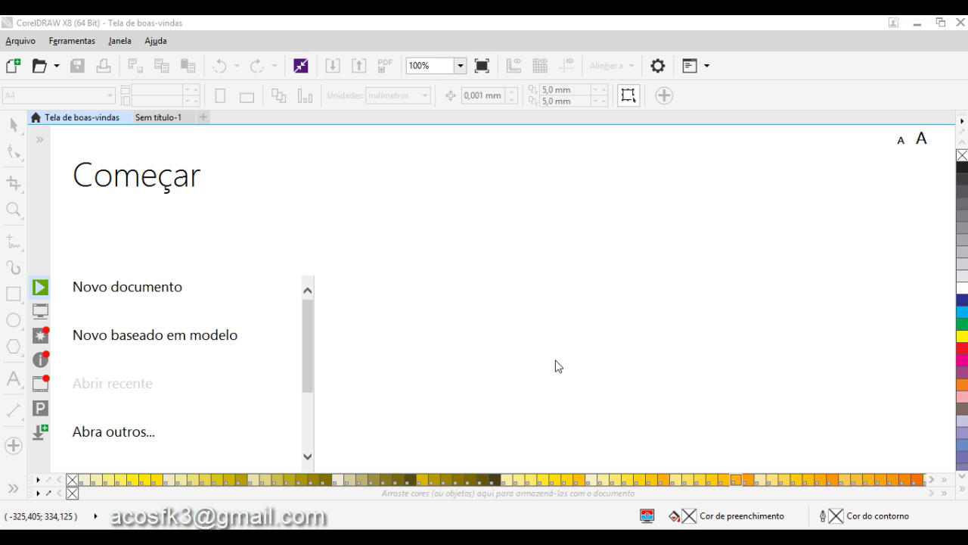
Step: Switch to the untitled document, keep its page size at A4 and set the units to centimetres
left_click(158, 120)
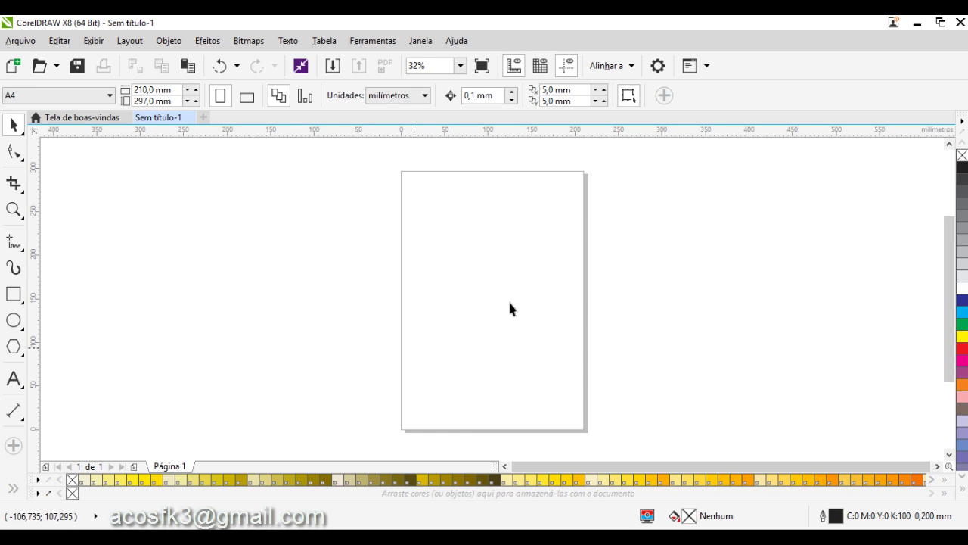
left_click(106, 100)
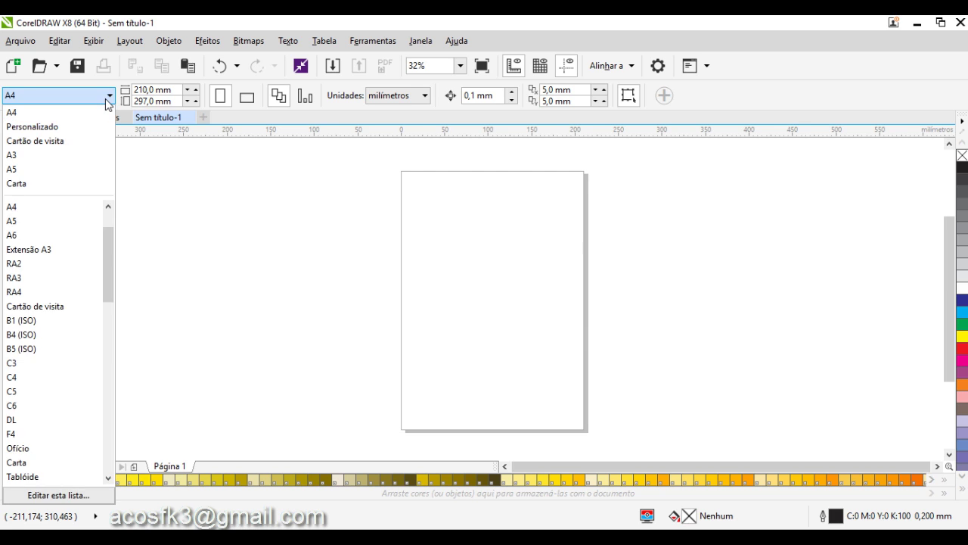
left_click(106, 99)
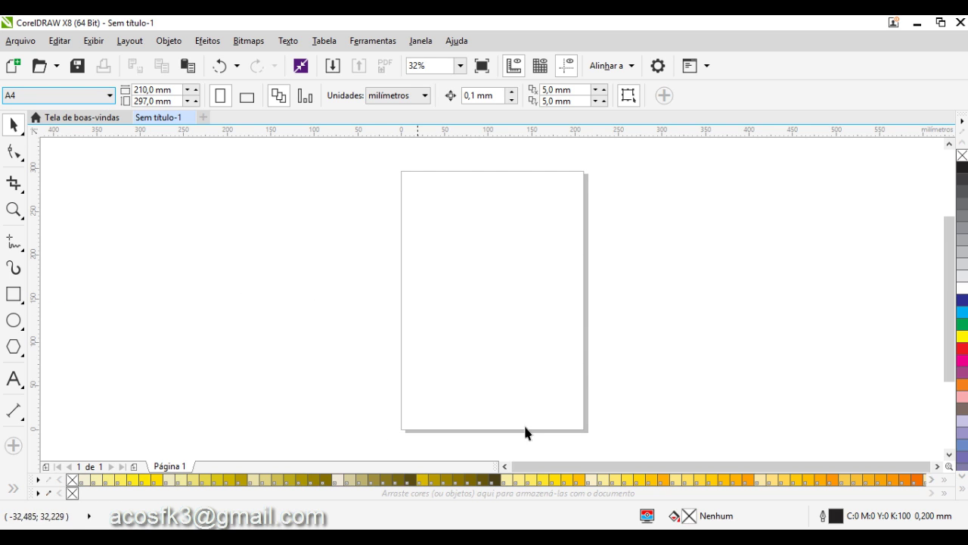
left_click(417, 100)
left_click(387, 255)
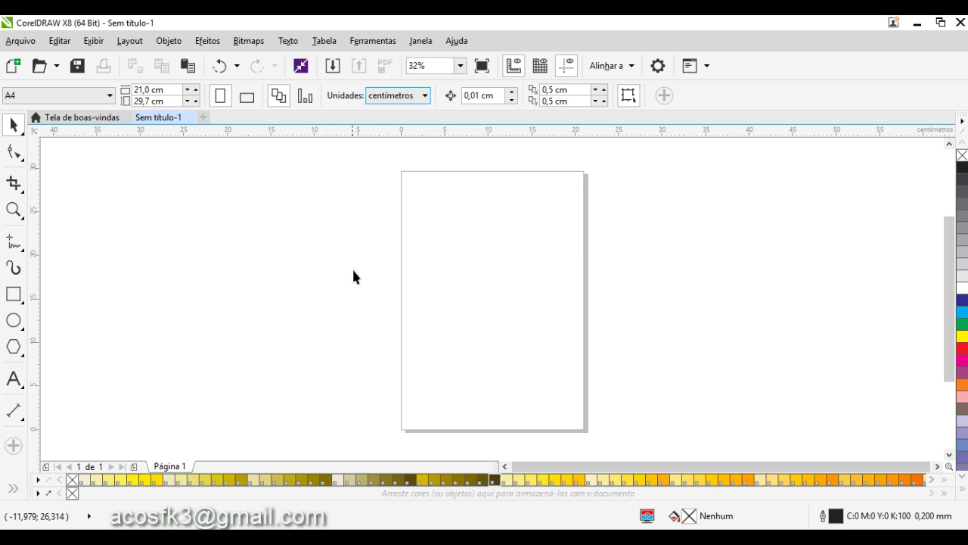
Step: Import the image Universo01 and place it about 16.6 cm wide on the empty area just left of the page
left_click(22, 41)
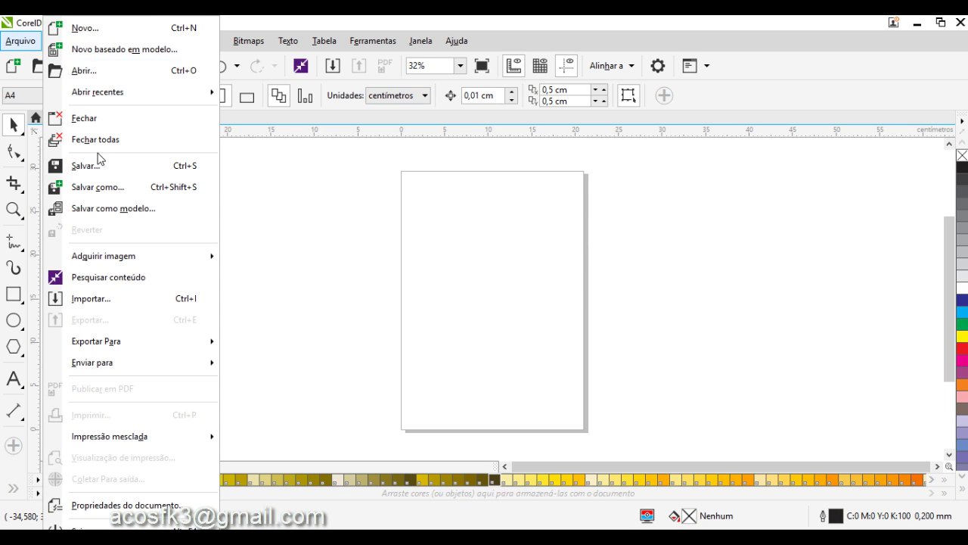
left_click(98, 302)
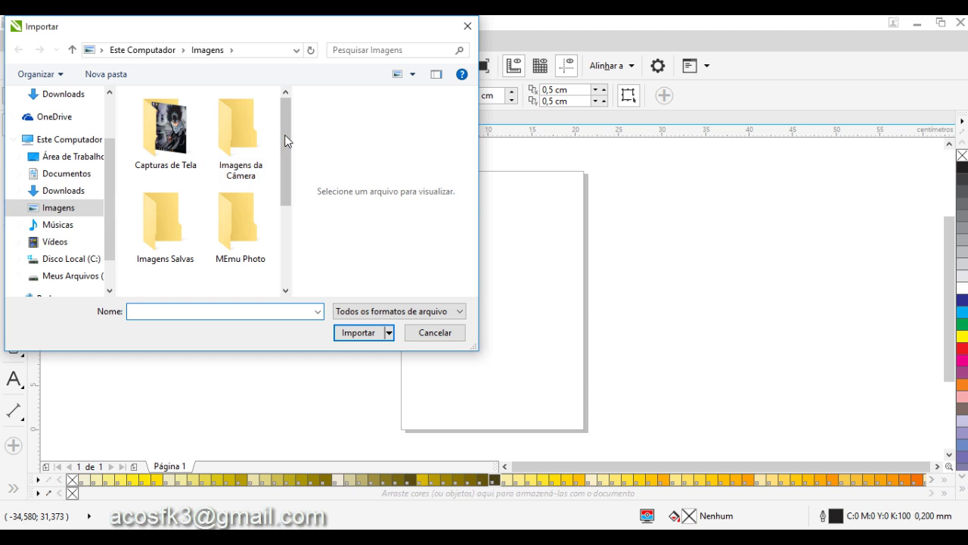
left_click_drag(285, 141, 287, 223)
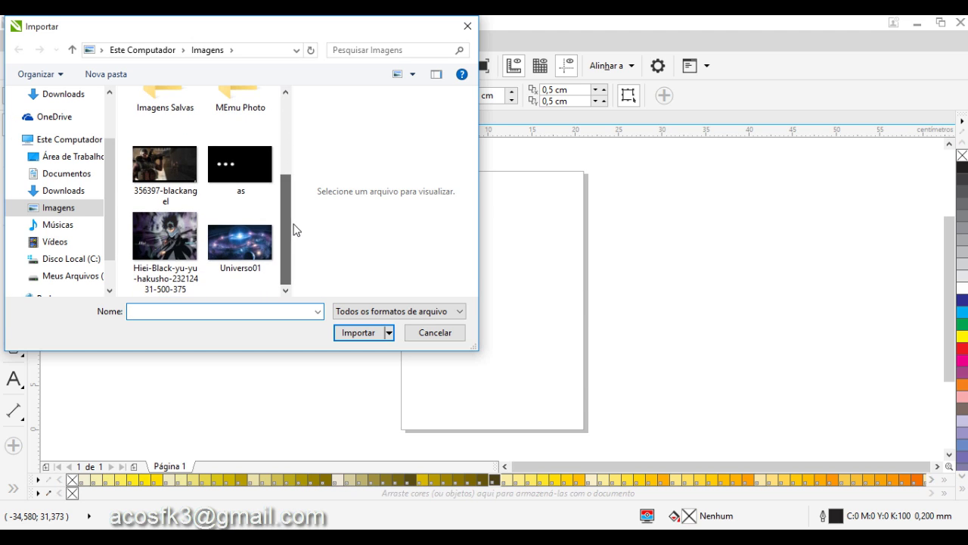
left_click(153, 242)
left_click(163, 166)
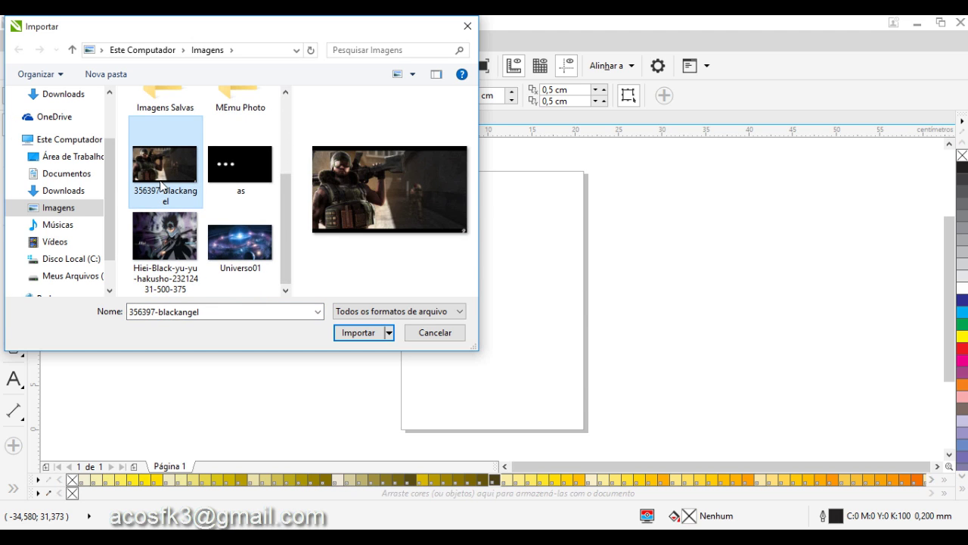
left_click(255, 256)
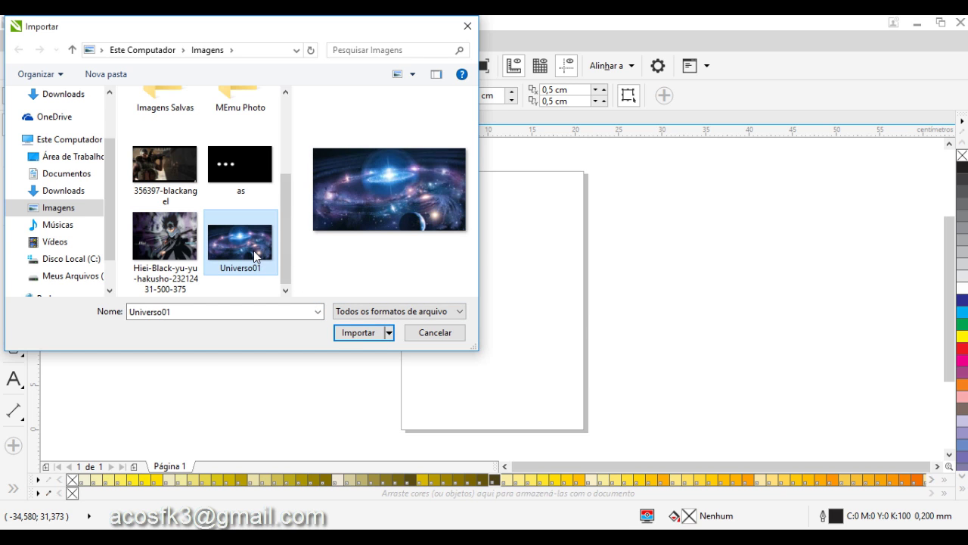
left_click(372, 334)
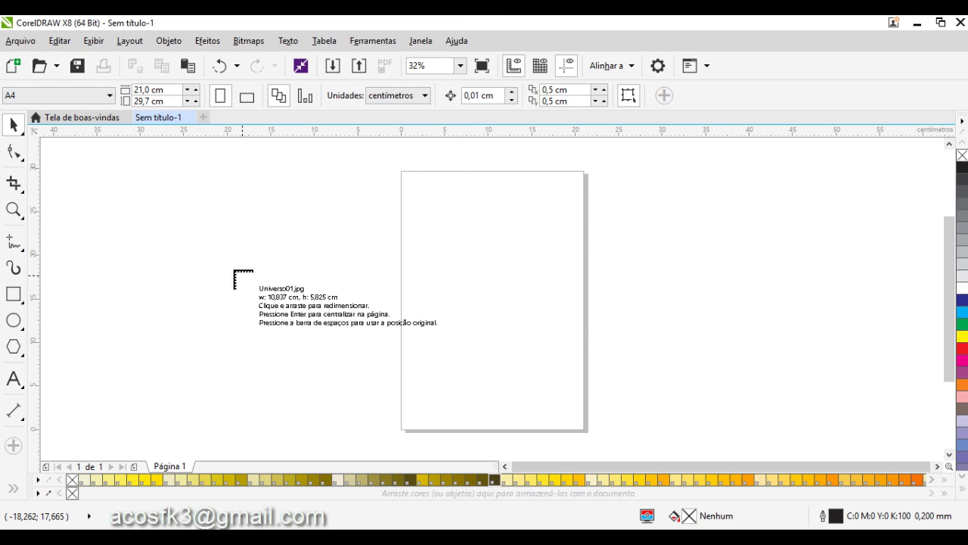
left_click_drag(177, 195, 327, 326)
left_click_drag(250, 238, 305, 261)
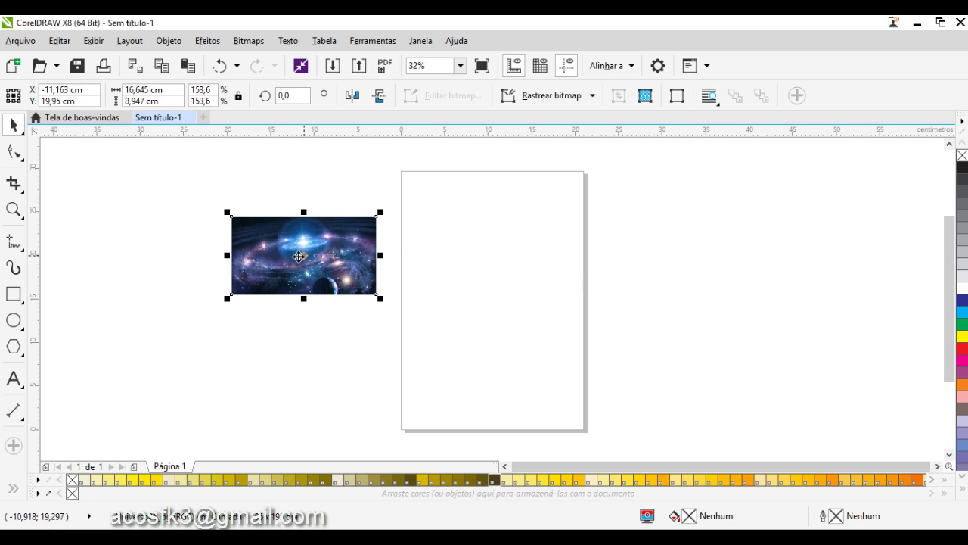
Step: Resize the imported image to 3 cm wide by 4 cm high and move it into the page's upper-left corner
left_click(152, 89)
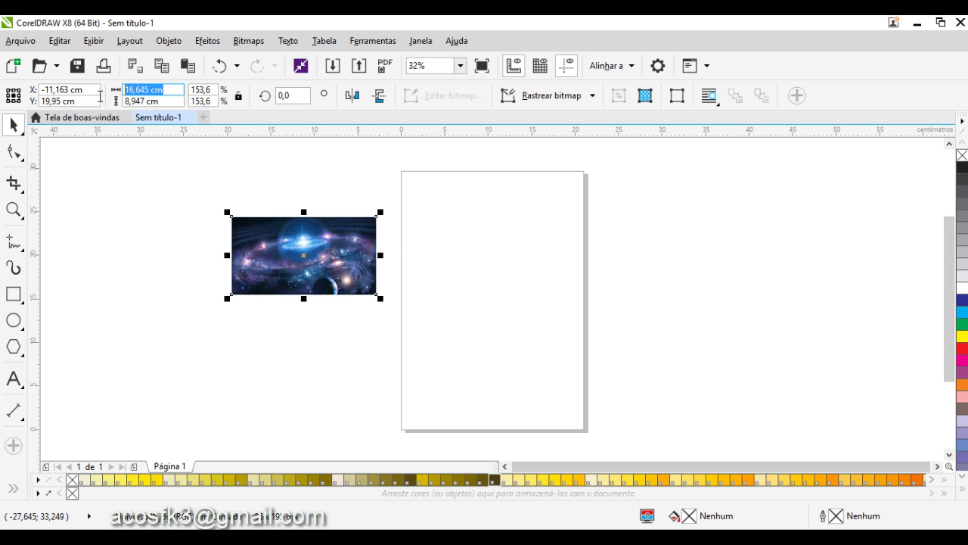
type("3")
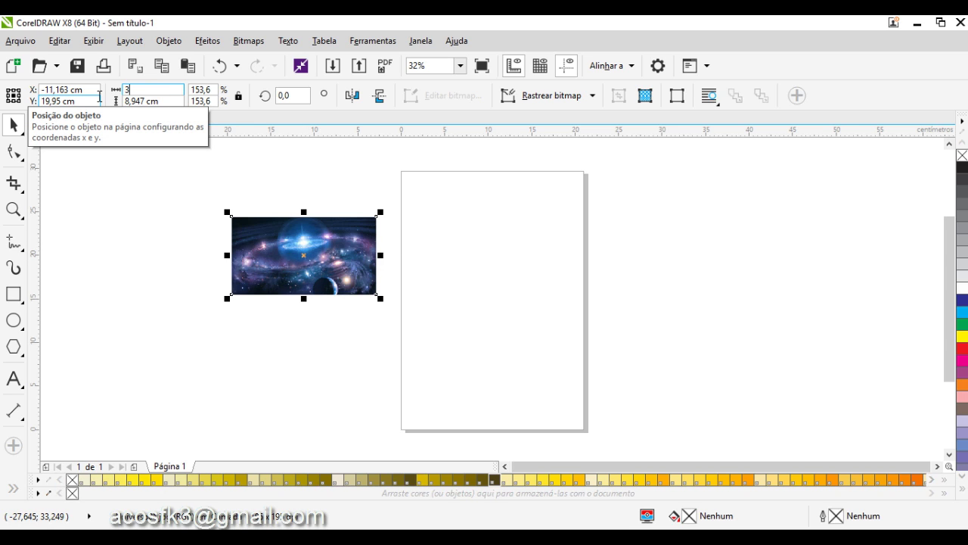
key("Tab")
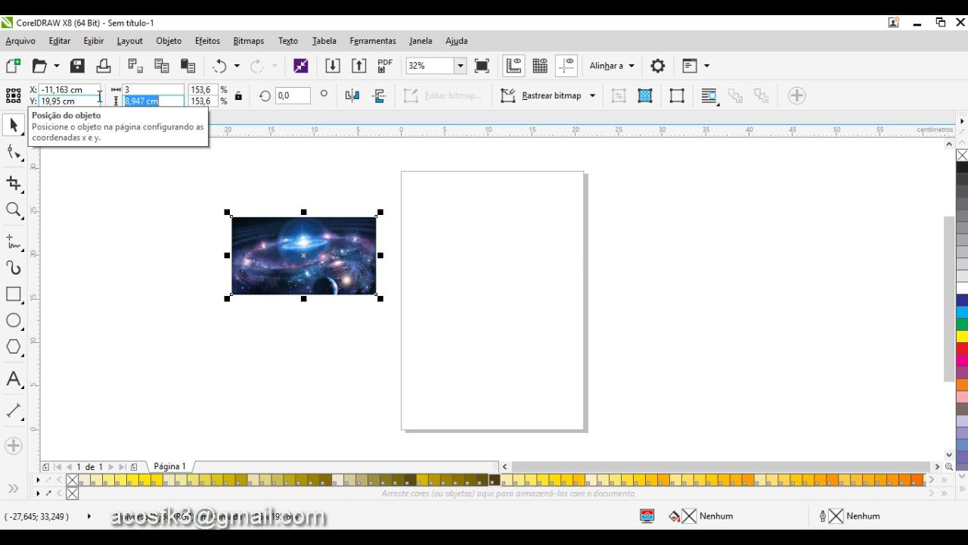
type("4")
key("Return")
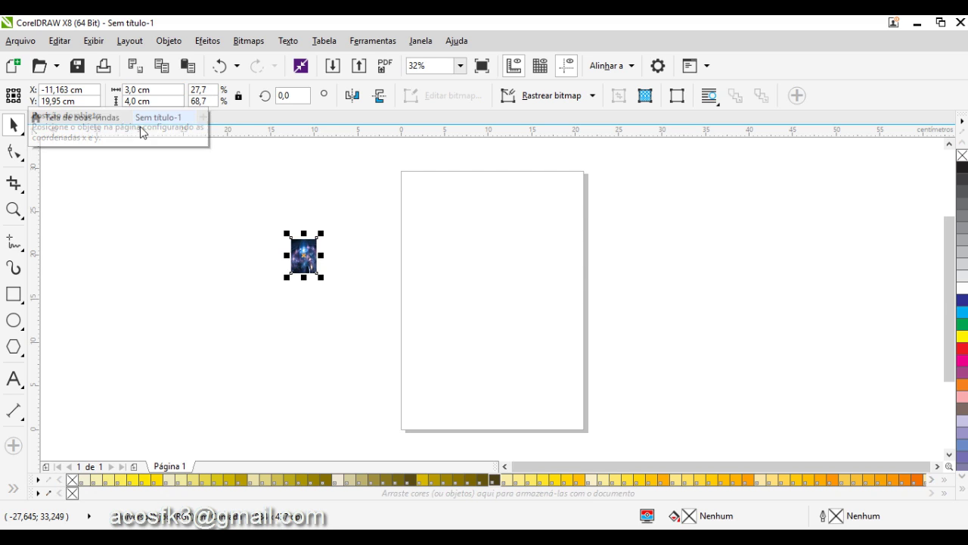
left_click_drag(305, 255, 424, 206)
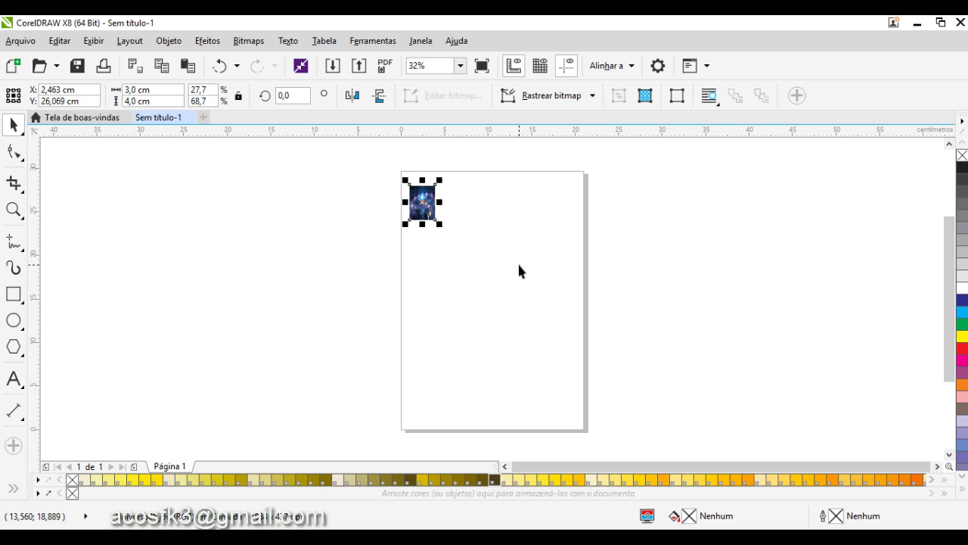
Step: Duplicate the image just to its right and repeat the duplication to build a row of six images across the page
key("ctrl+d")
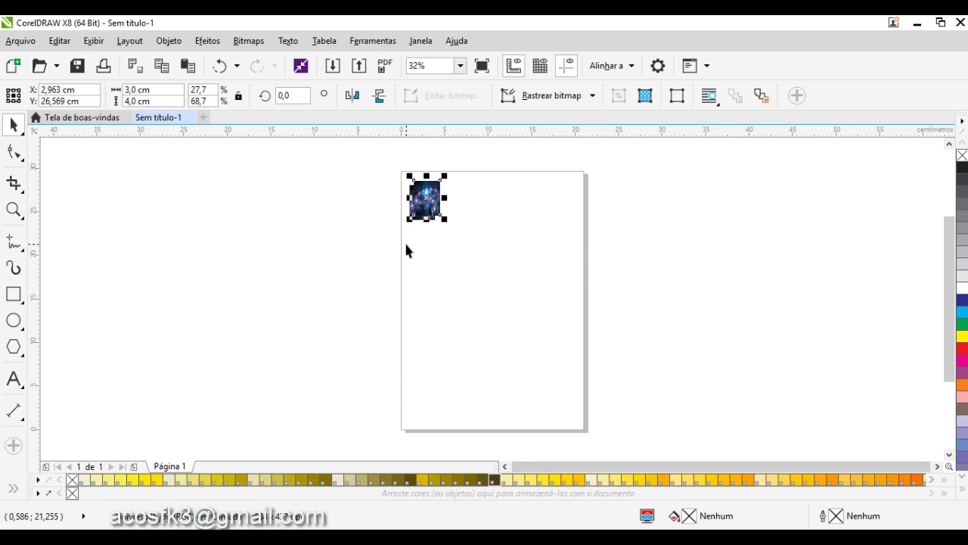
left_click(430, 201)
left_click_drag(430, 201, 452, 201)
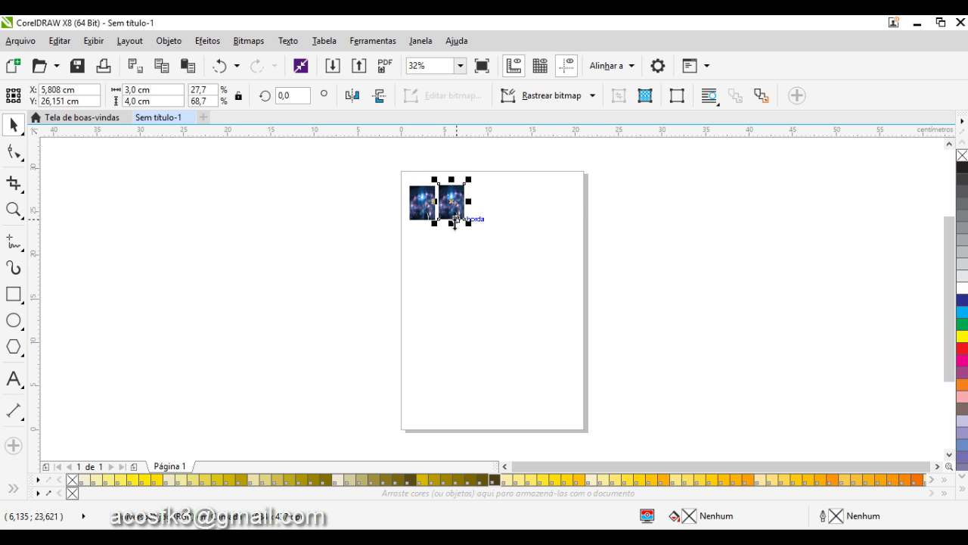
key("ctrl+r")
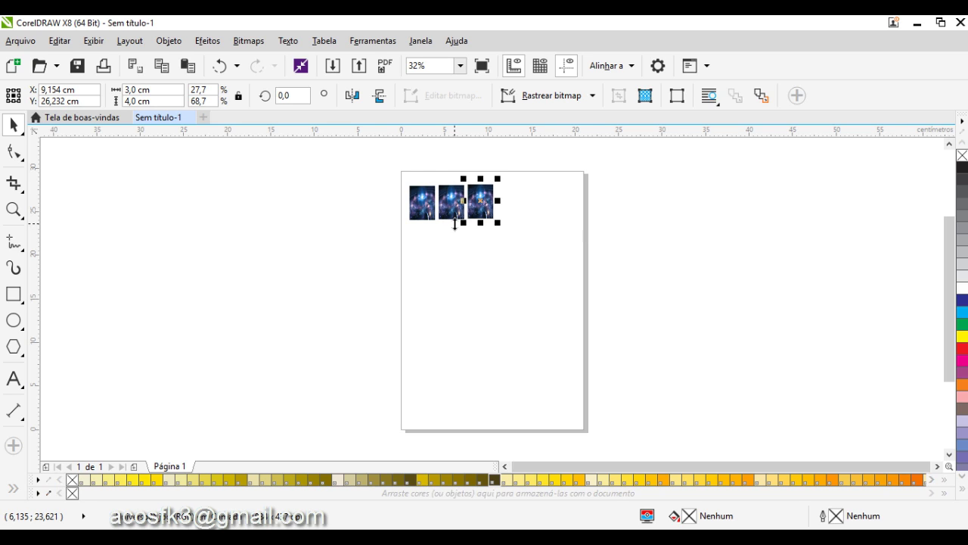
key("ctrl+r")
key("ctrl+r")
key("ctrl+r")
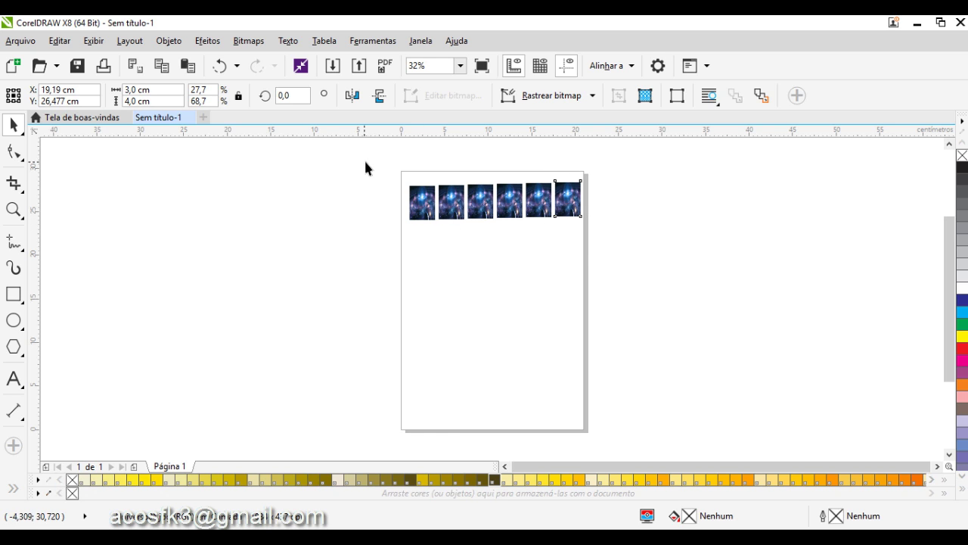
Step: Shift the whole row of six images slightly left within the page and align the images by their bottom edges
left_click_drag(365, 162, 581, 231)
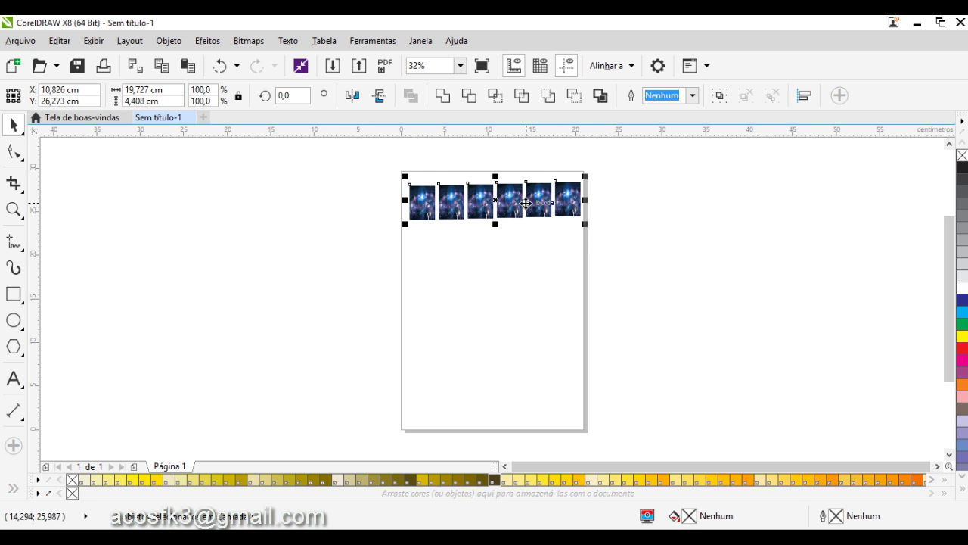
left_click_drag(528, 206, 525, 206)
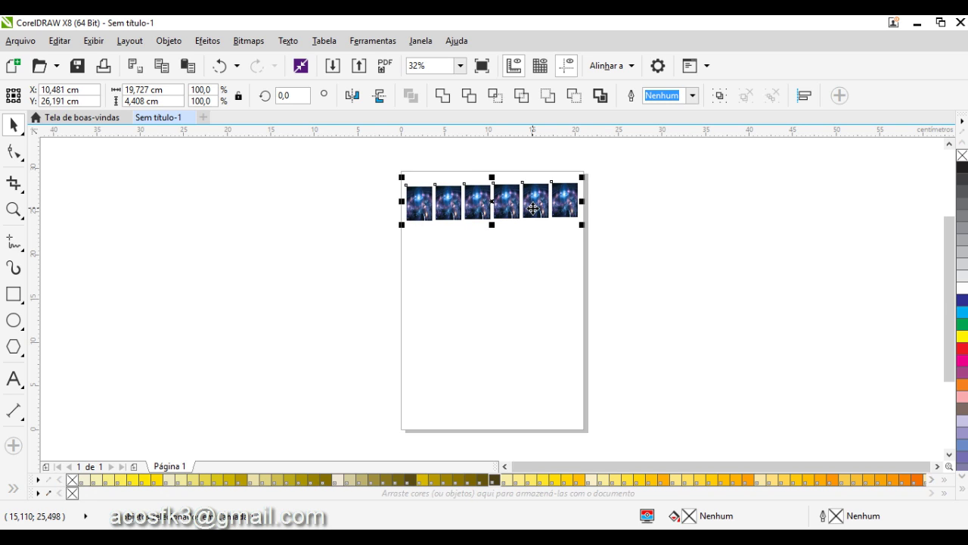
key("b")
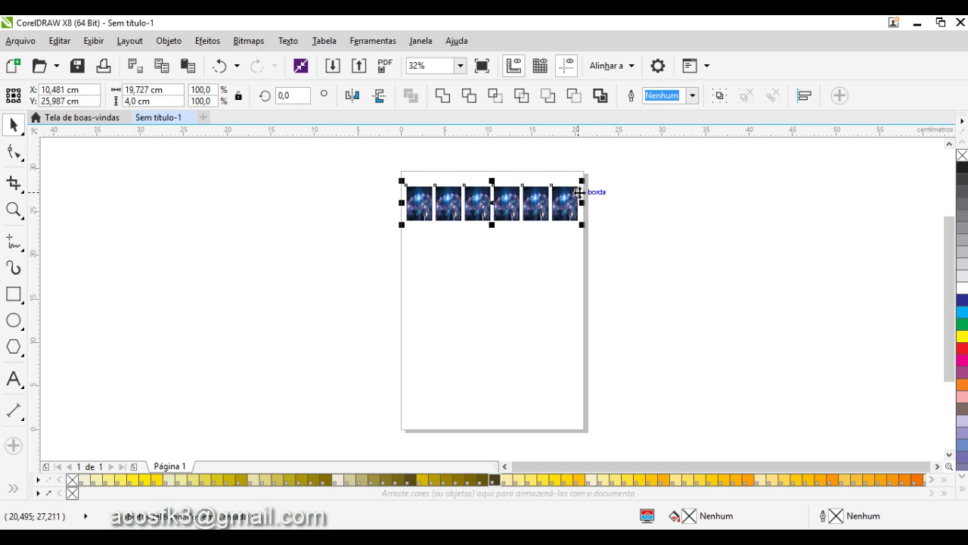
Step: Duplicate the row of images directly below itself and repeat the duplication until six rows fill the page
key("ctrl+d")
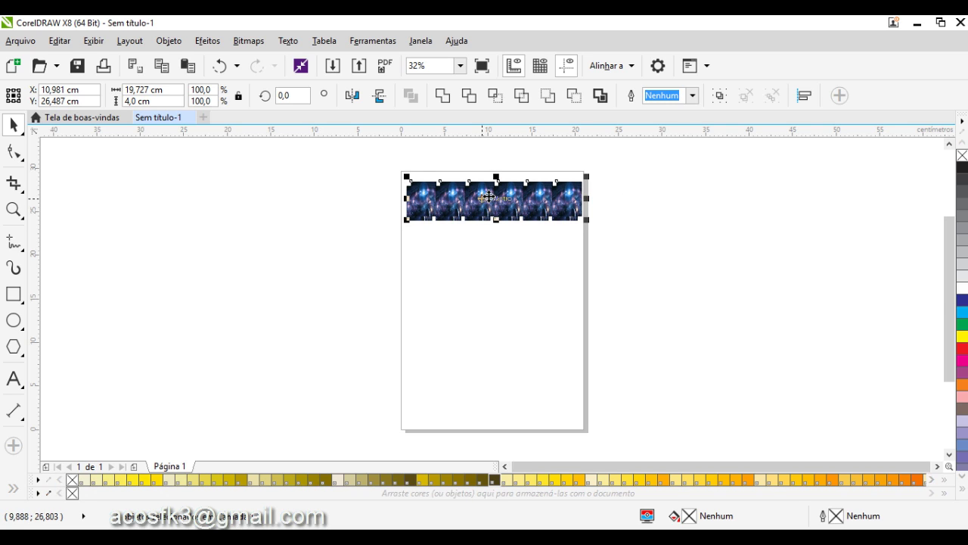
left_click_drag(501, 207, 494, 244)
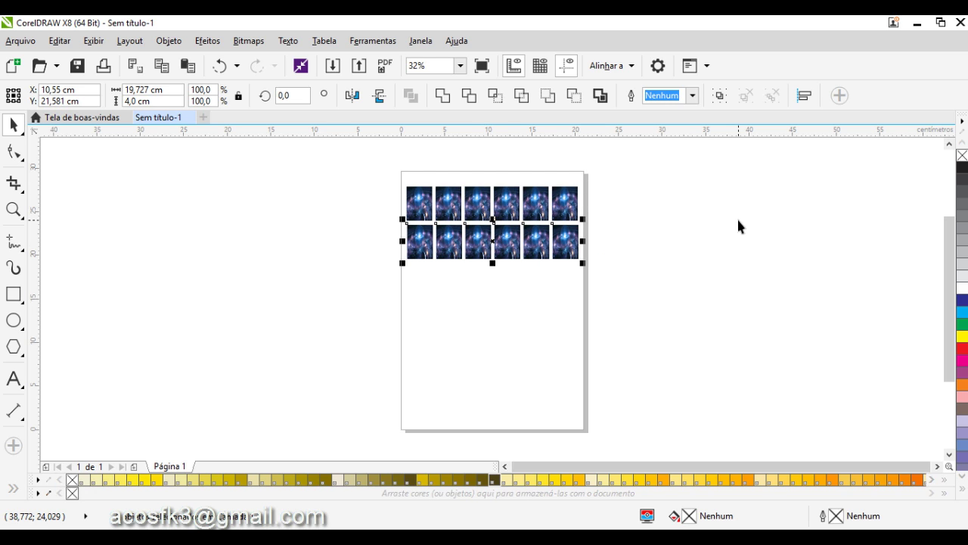
key("ctrl+r")
key("ctrl+r")
key("ctrl+r")
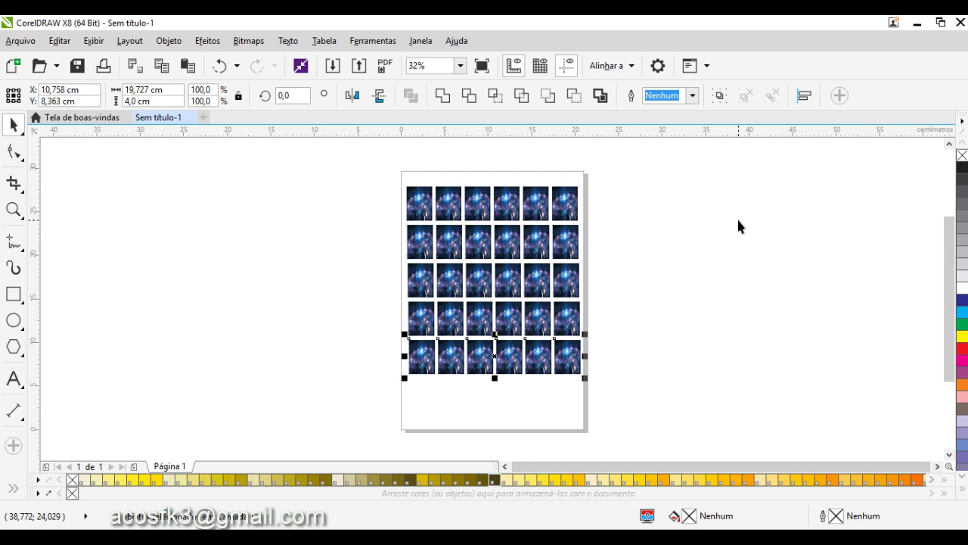
key("ctrl+r")
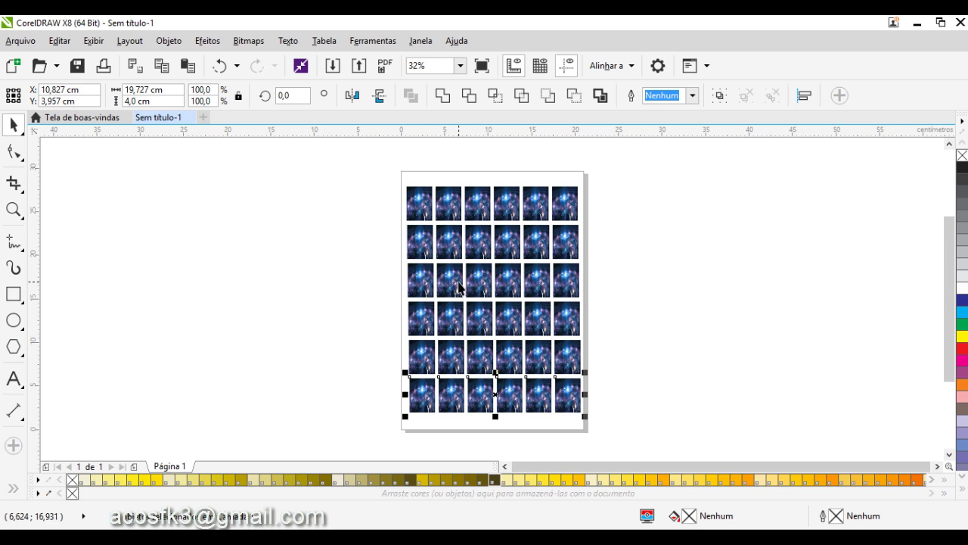
Step: Align the six images of the first column by their left edges
left_click(379, 203)
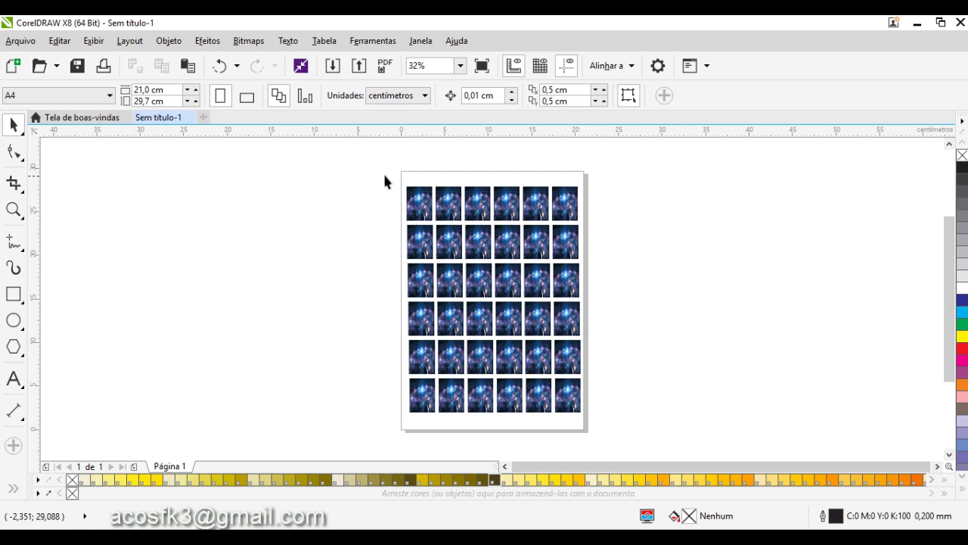
left_click_drag(381, 175, 447, 419)
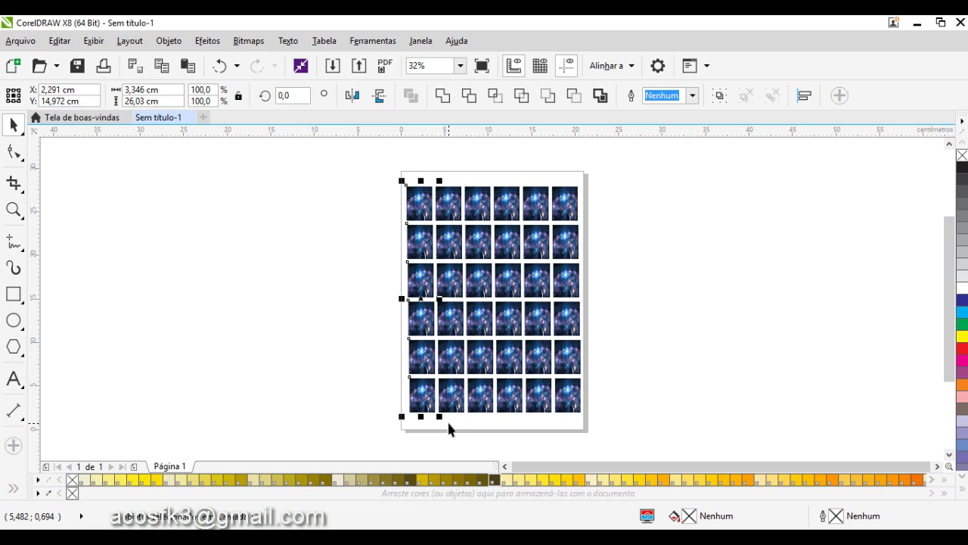
type("3,0")
key("Return")
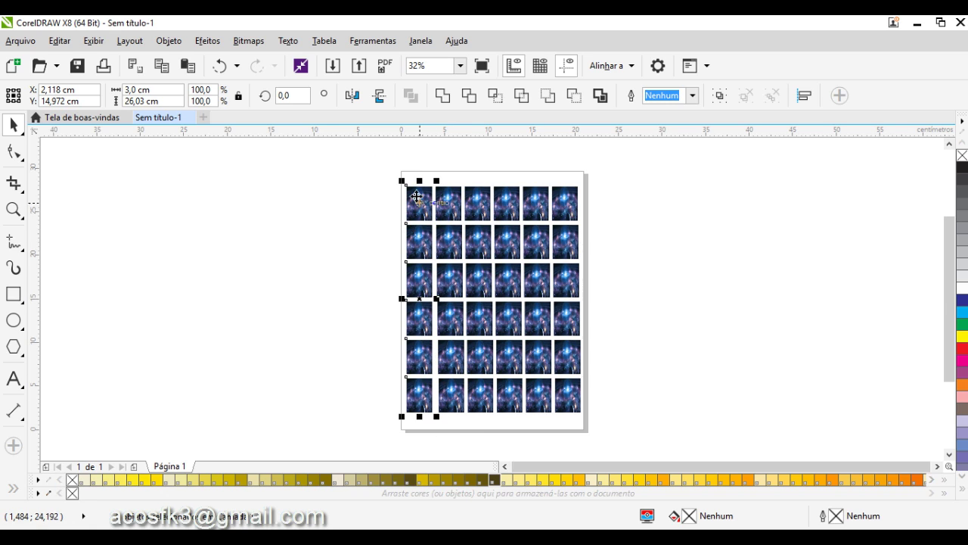
Step: Align the images of the second column by their left edges, and do the same with the third column
left_click_drag(425, 160, 475, 430)
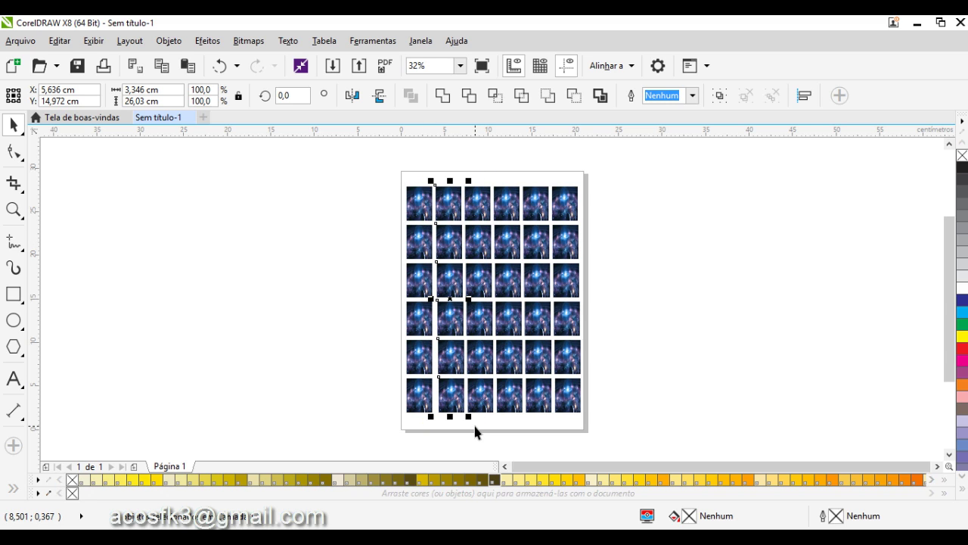
key("ctrl+z")
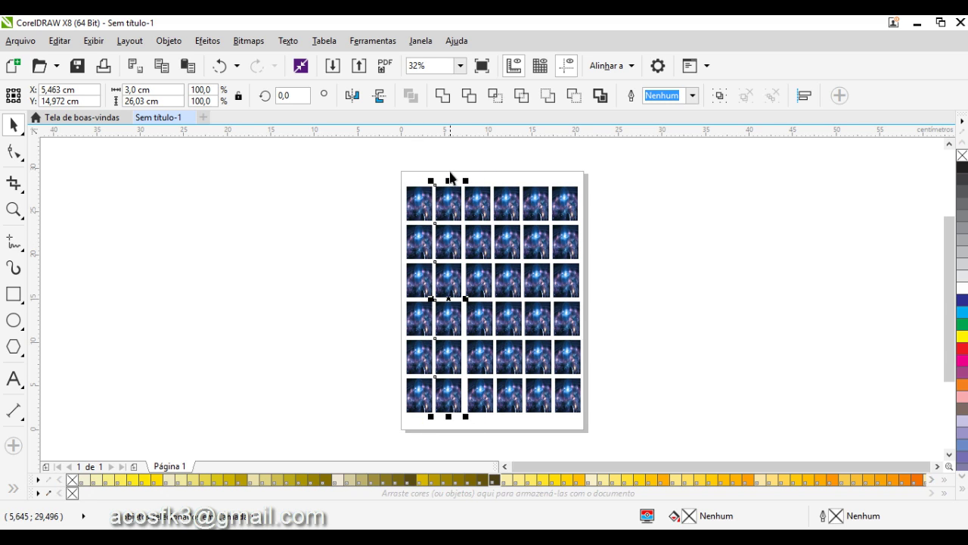
left_click_drag(450, 176, 509, 431)
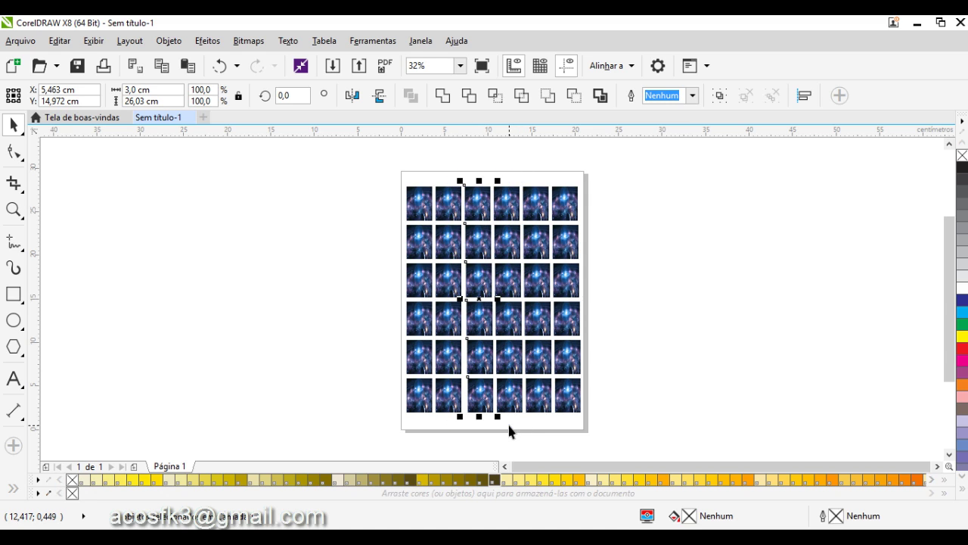
key("ctrl+z")
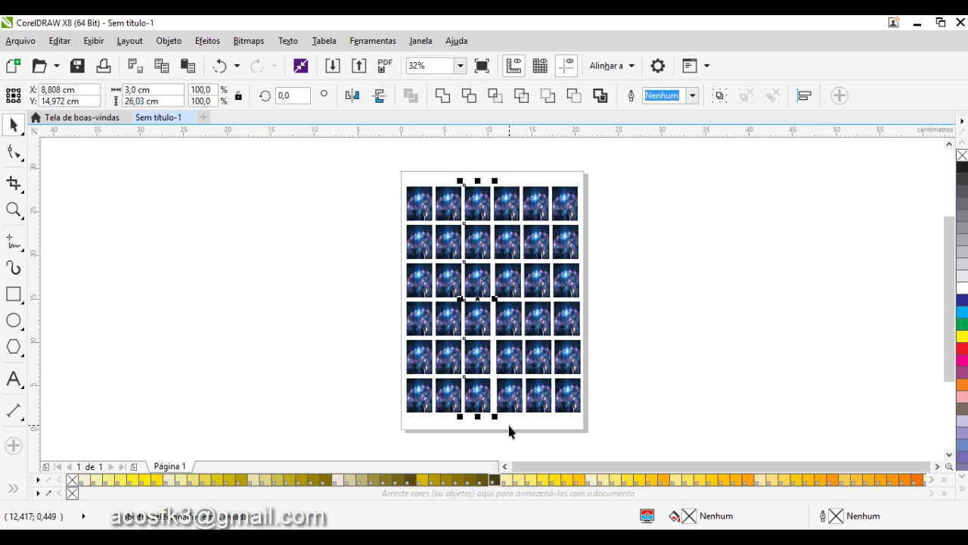
Step: Align the six images of the fourth column by their left edges
left_click_drag(479, 167, 544, 350)
left_click_drag(535, 396, 537, 432)
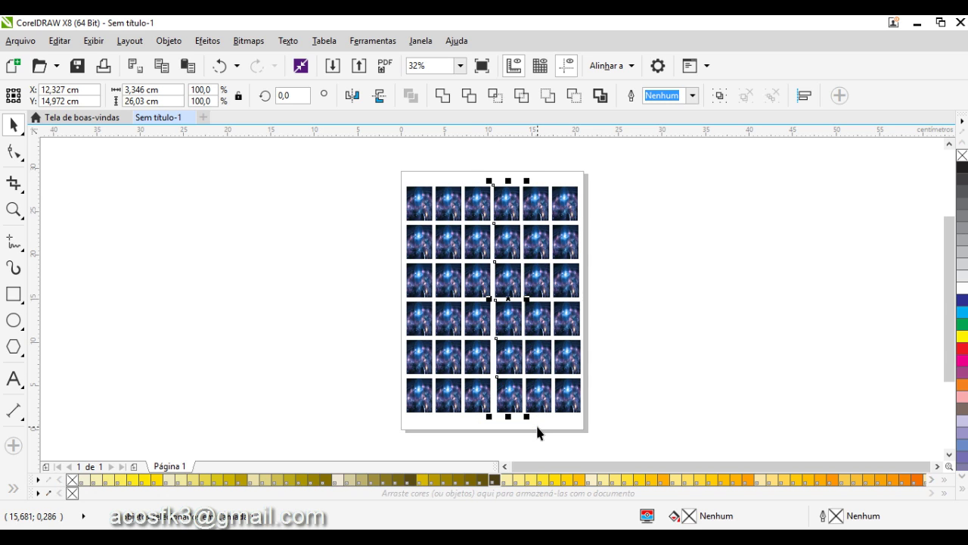
type("3")
key("Return")
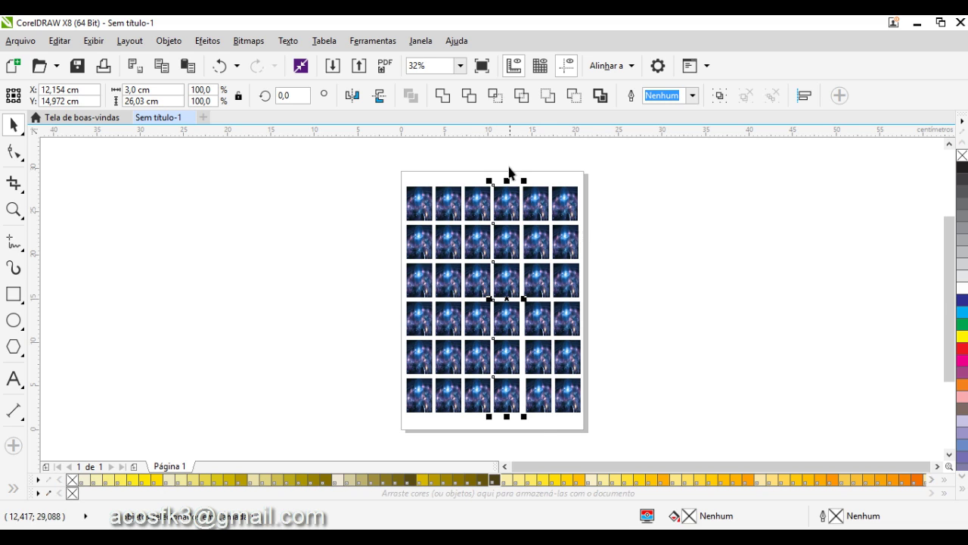
Step: Align the images of the fifth column by their left edges, and do the same with the sixth column
left_click_drag(509, 165, 561, 423)
type("3")
key("Return")
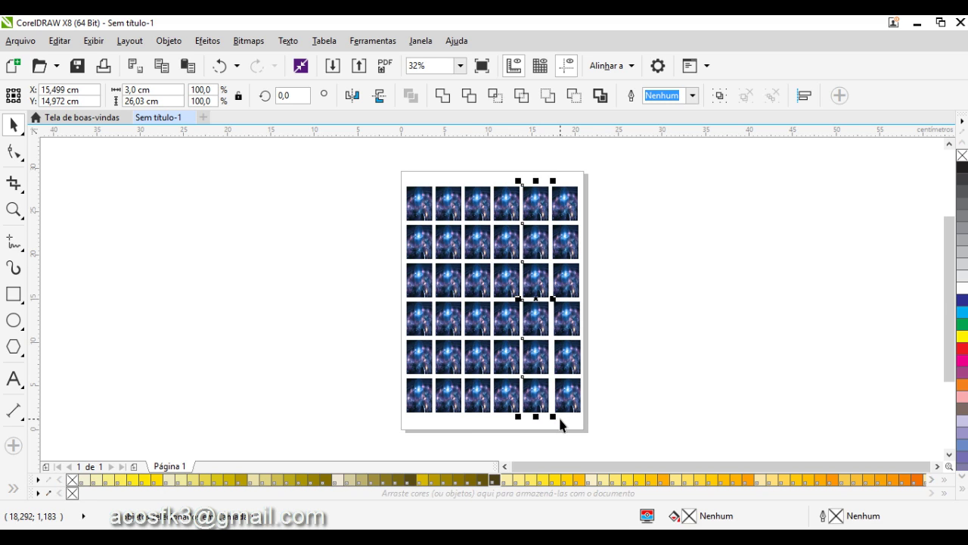
left_click_drag(542, 161, 587, 433)
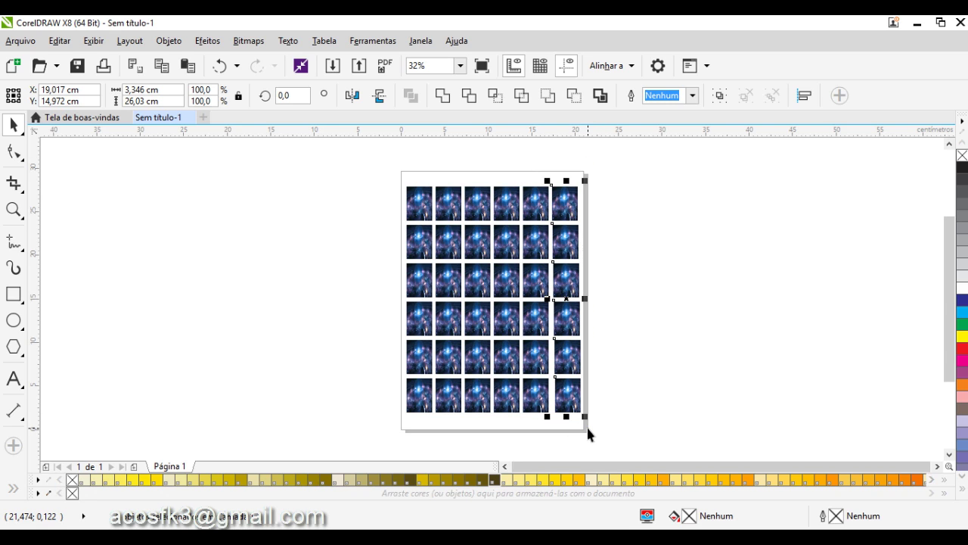
type("3")
key("Return")
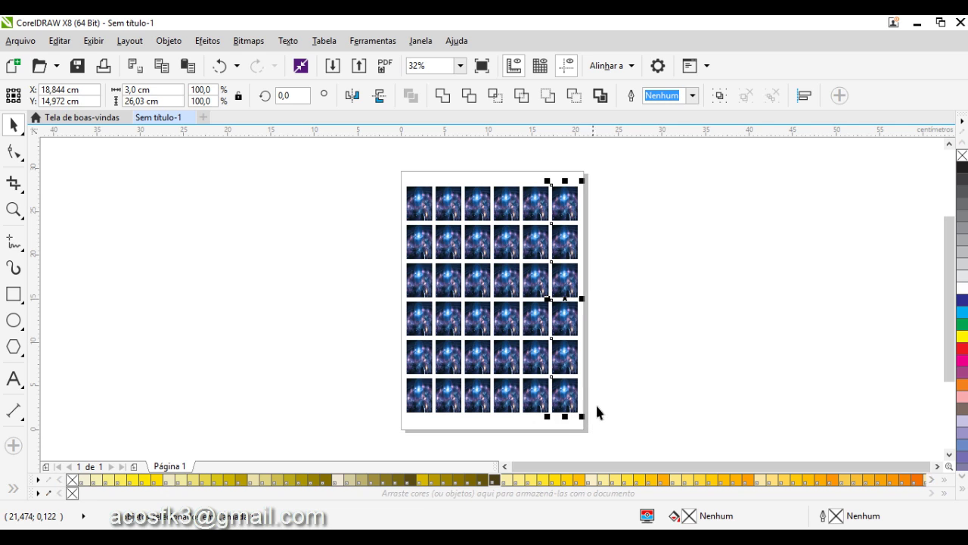
left_click(609, 374)
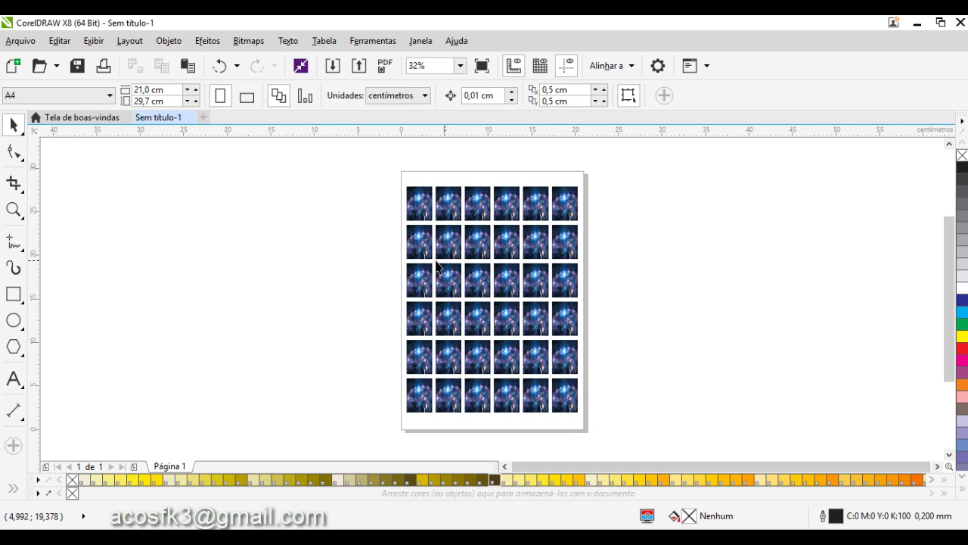
Step: Delete every image copy on the page, keeping only the first image of the top row
left_click_drag(442, 241, 609, 423)
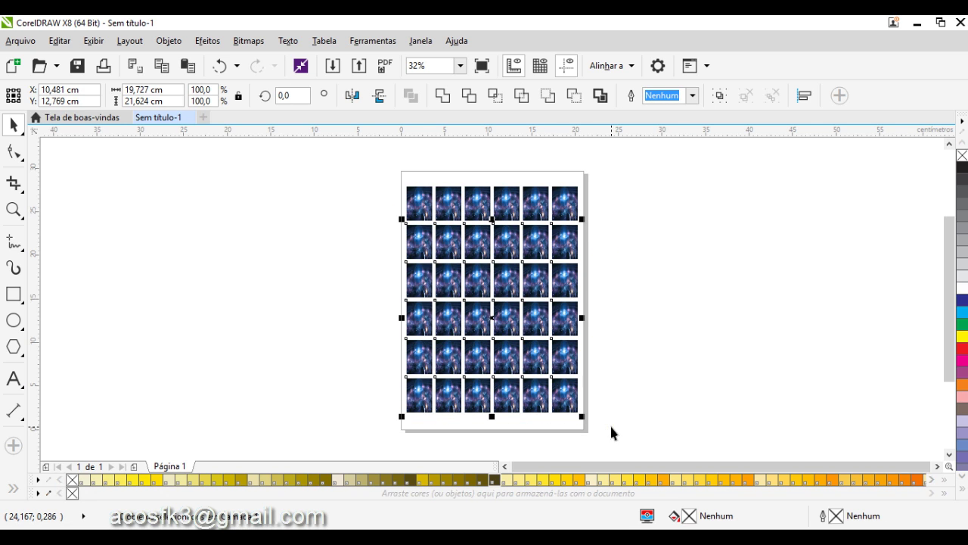
key("Delete")
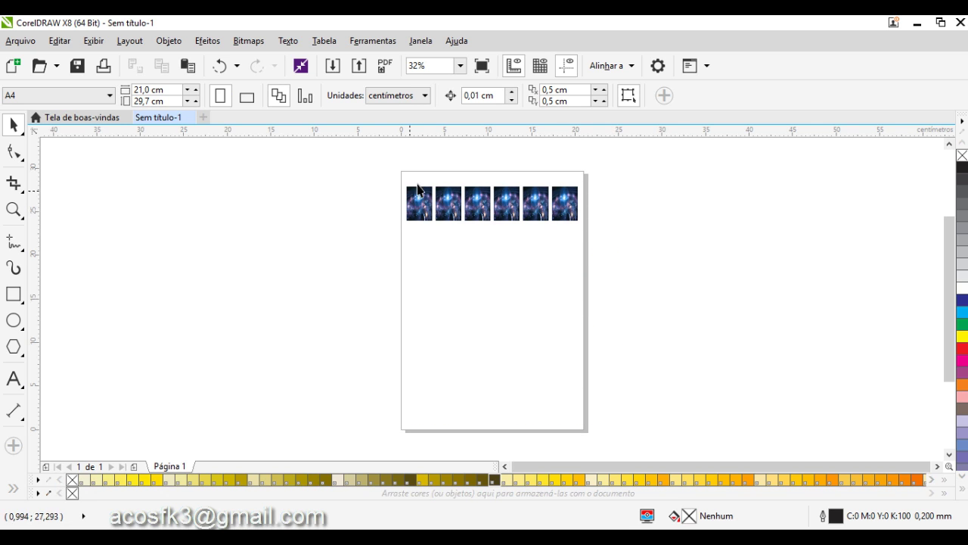
left_click_drag(426, 173, 598, 237)
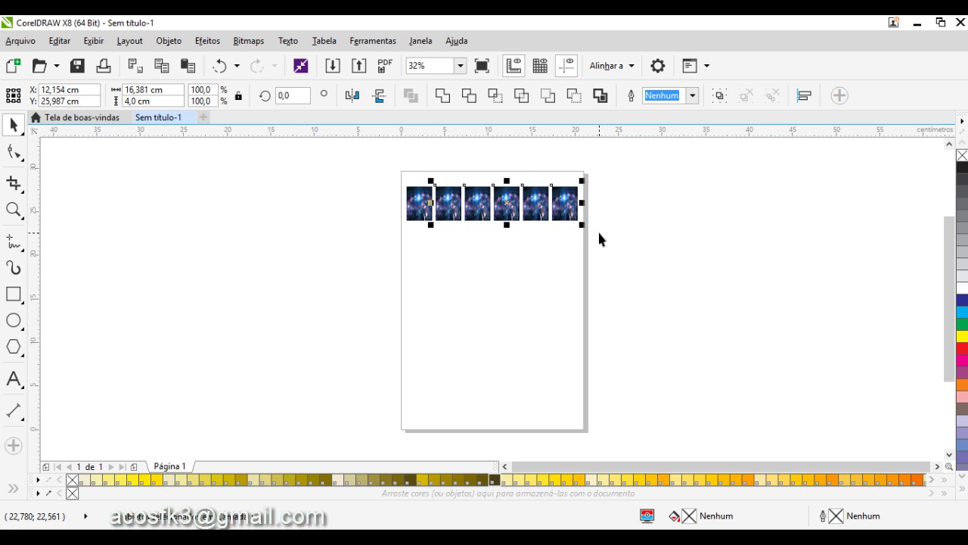
key("Delete")
Step: Move the remaining image off the page into the empty area just left of it
left_click(428, 211)
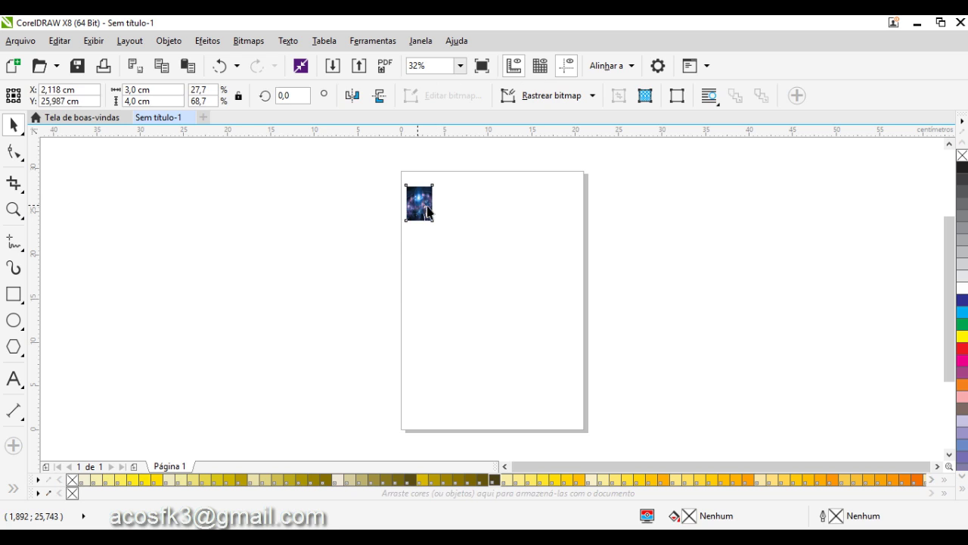
left_click_drag(429, 212, 449, 306)
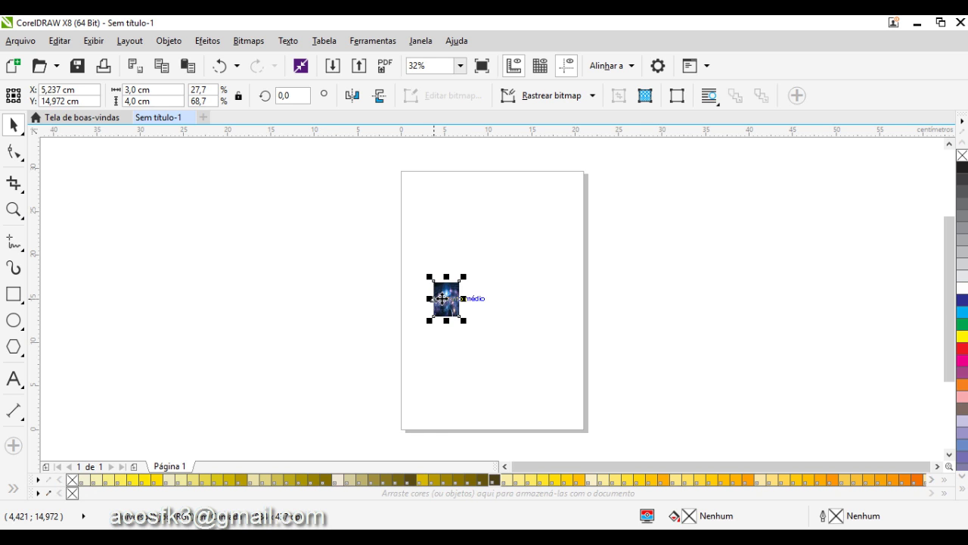
left_click_drag(450, 302, 373, 292)
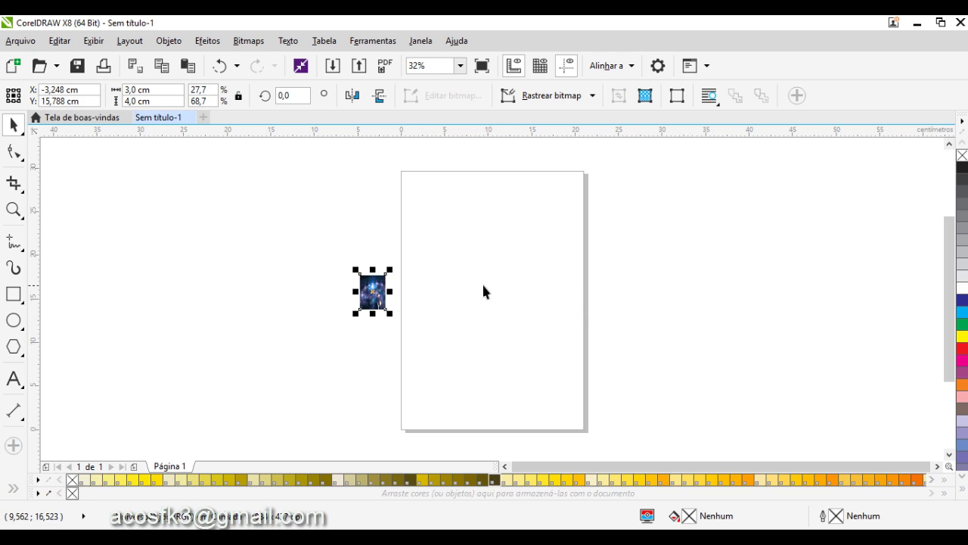
left_click(484, 293)
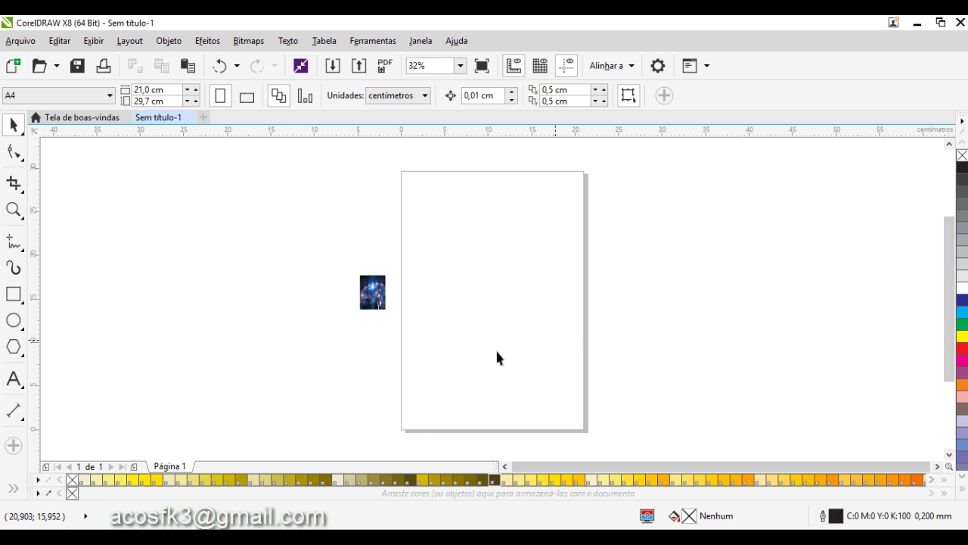
left_click(376, 305)
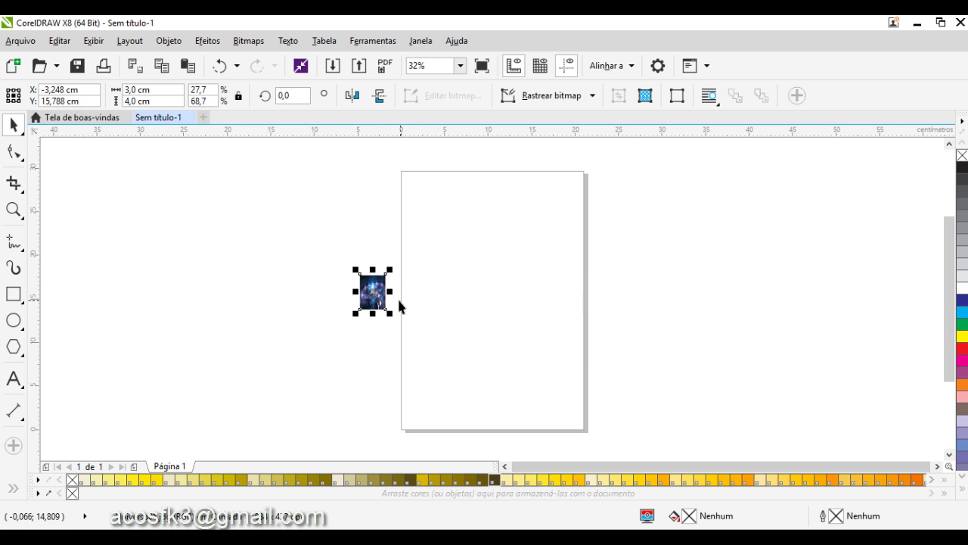
mouse_move(372, 290)
left_mouse_down()
mouse_move(383, 309)
mouse_move(371, 307)
mouse_move(371, 272)
mouse_move(499, 304)
mouse_move(450, 310)
mouse_move(364, 291)
left_mouse_up()
left_click(450, 290)
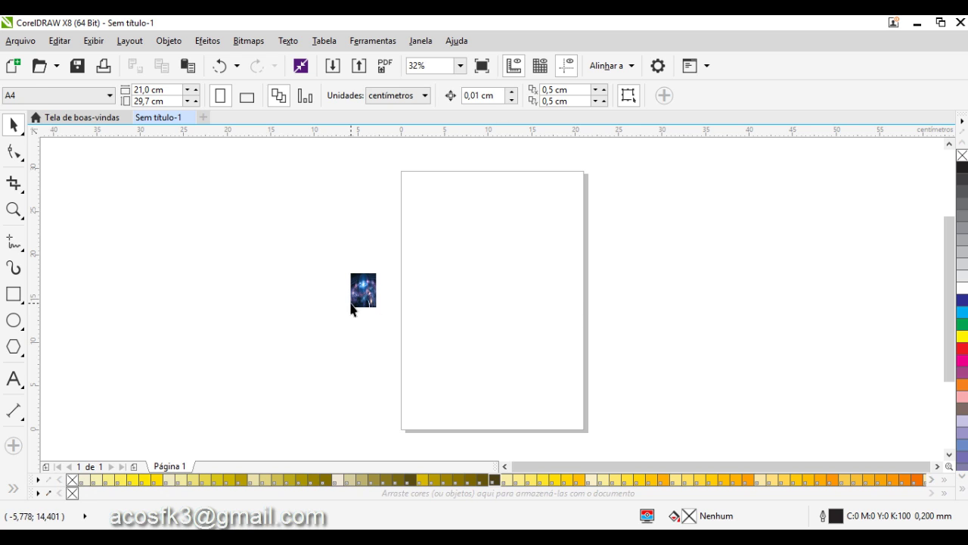
left_click(352, 307)
left_click(438, 307)
Step: Set the page size to 3 cm wide and 4 cm high
left_click(149, 90)
left_click_drag(166, 89, 117, 91)
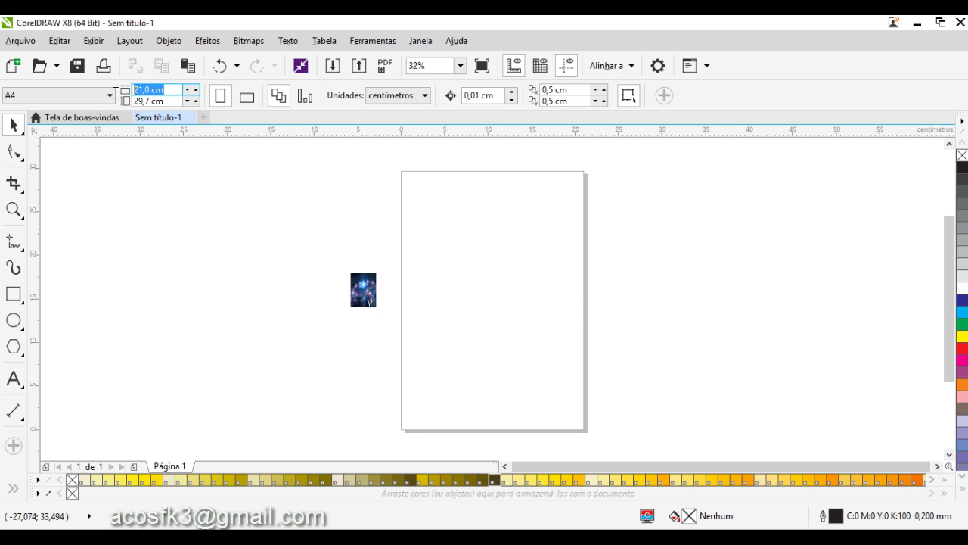
type("3")
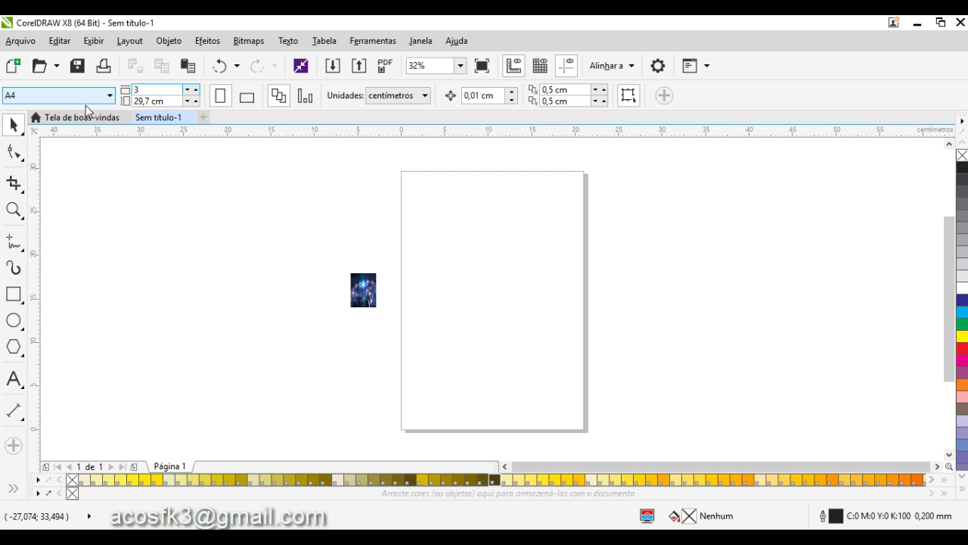
key("Tab")
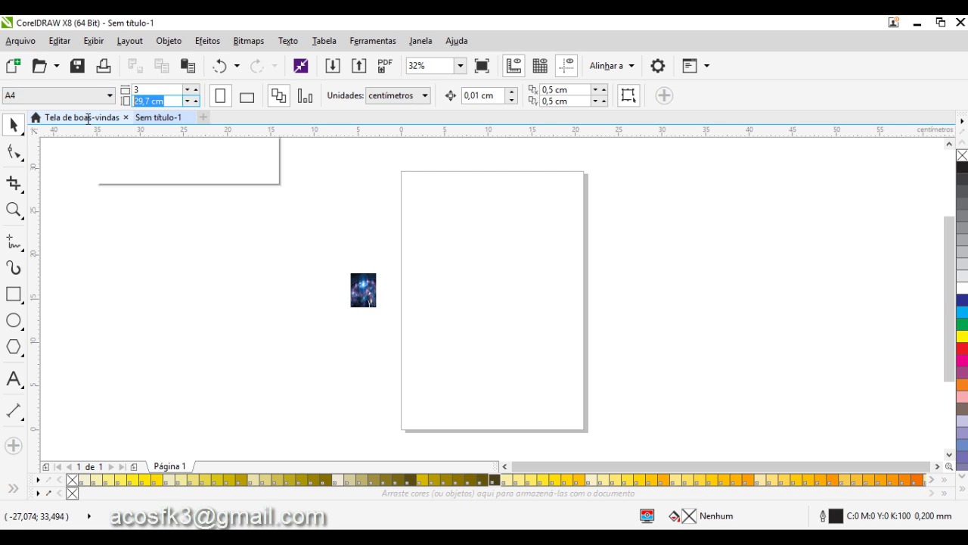
type("4")
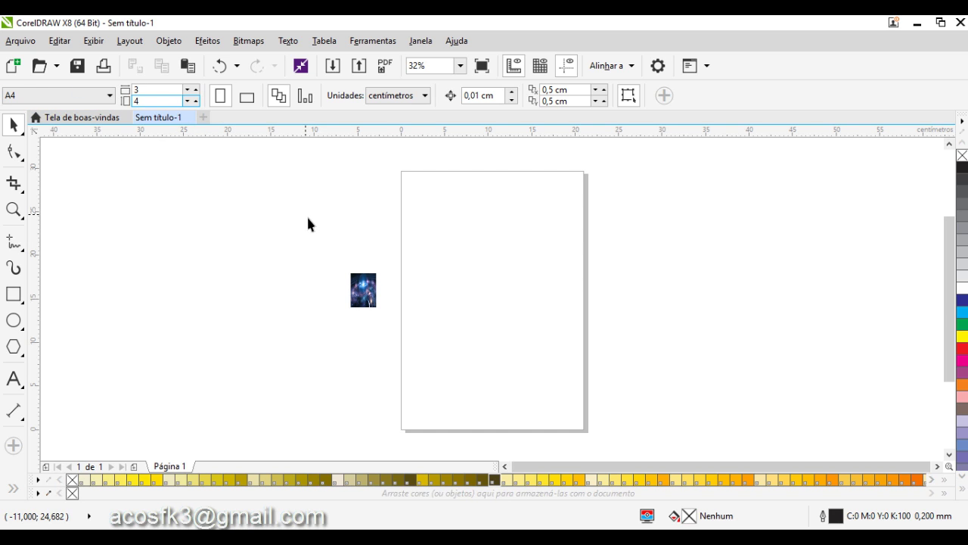
key("Return")
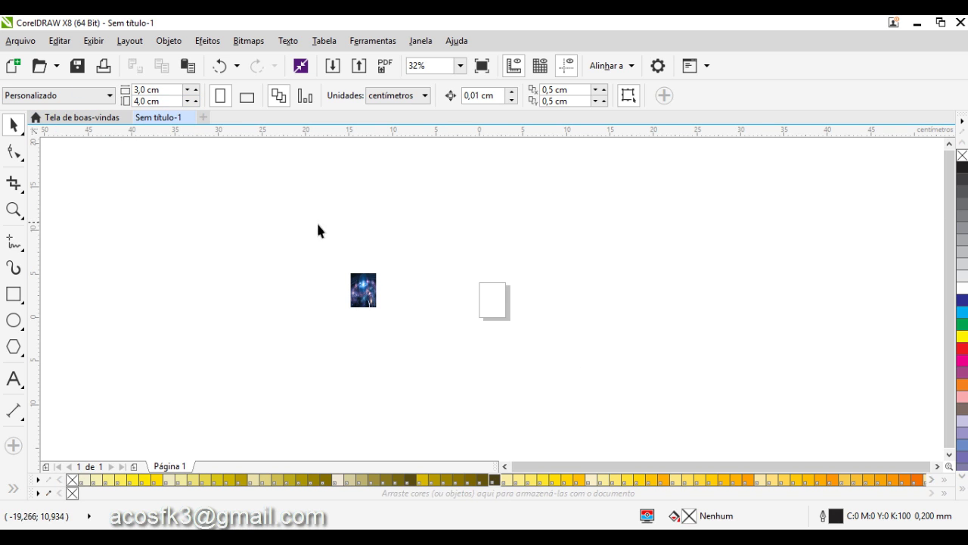
Step: Centre the image on the page so that it covers the whole sheet
left_click(373, 293)
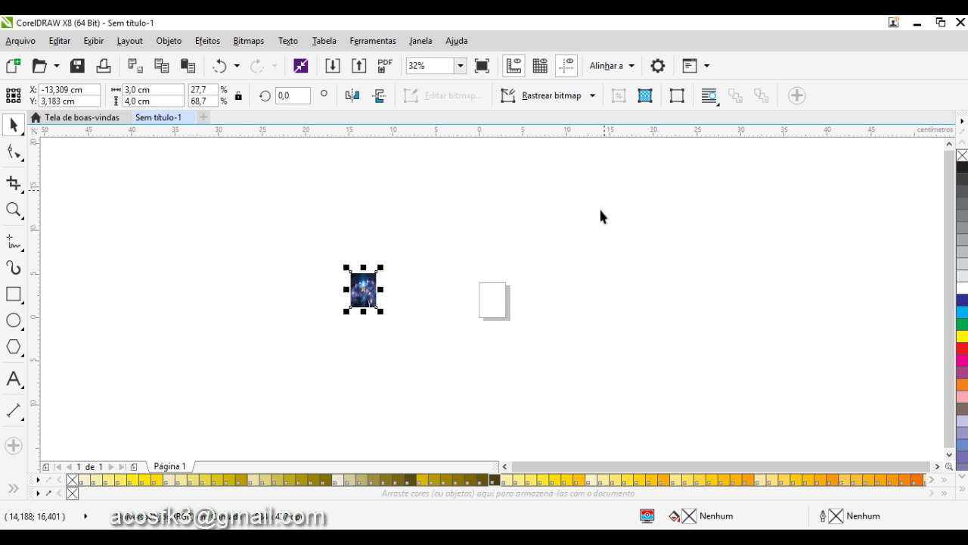
left_click(507, 239)
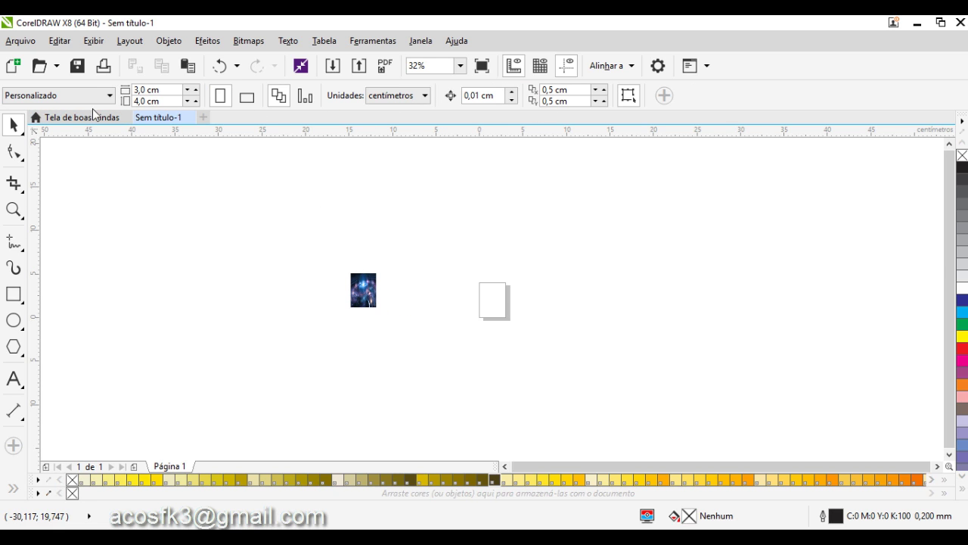
left_click(360, 296)
mouse_move(360, 296)
left_mouse_down()
mouse_move(238, 264)
mouse_move(384, 316)
mouse_move(314, 267)
mouse_move(367, 302)
left_mouse_up()
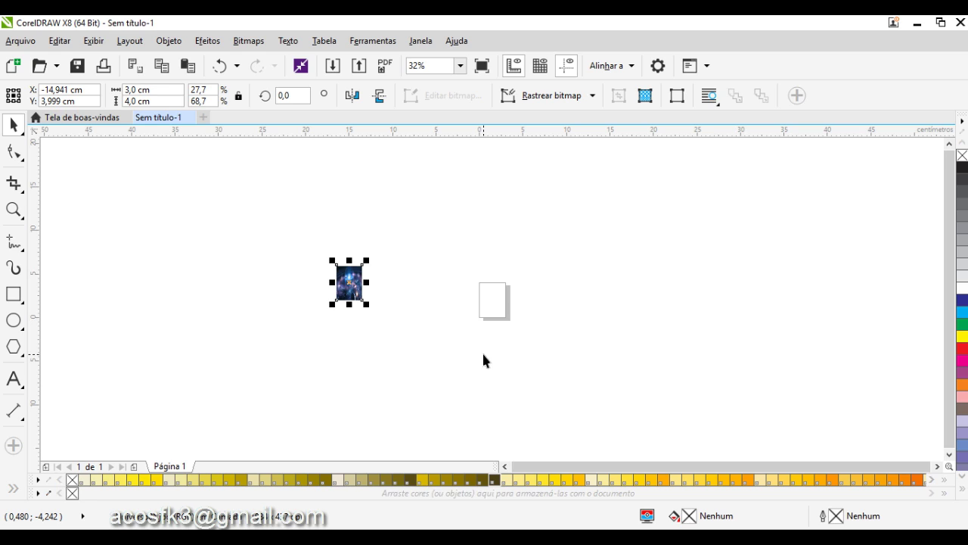
key("p")
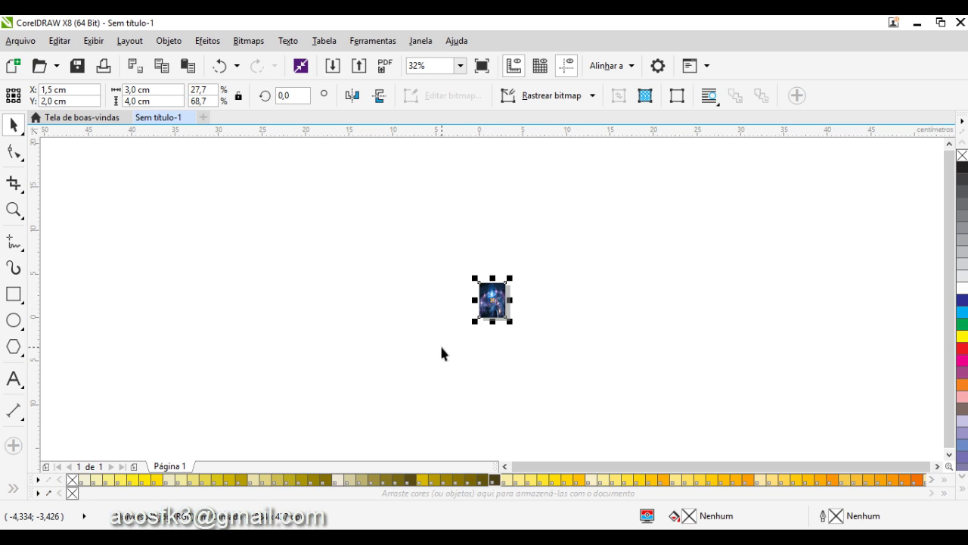
key("shift+F2")
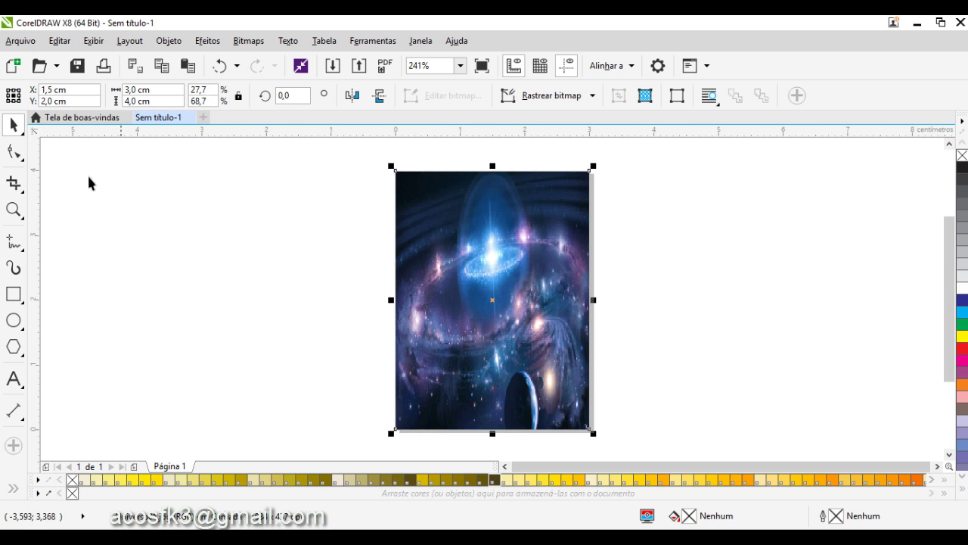
Step: Open the print settings and check the available printers and the number of copies
left_click(103, 66)
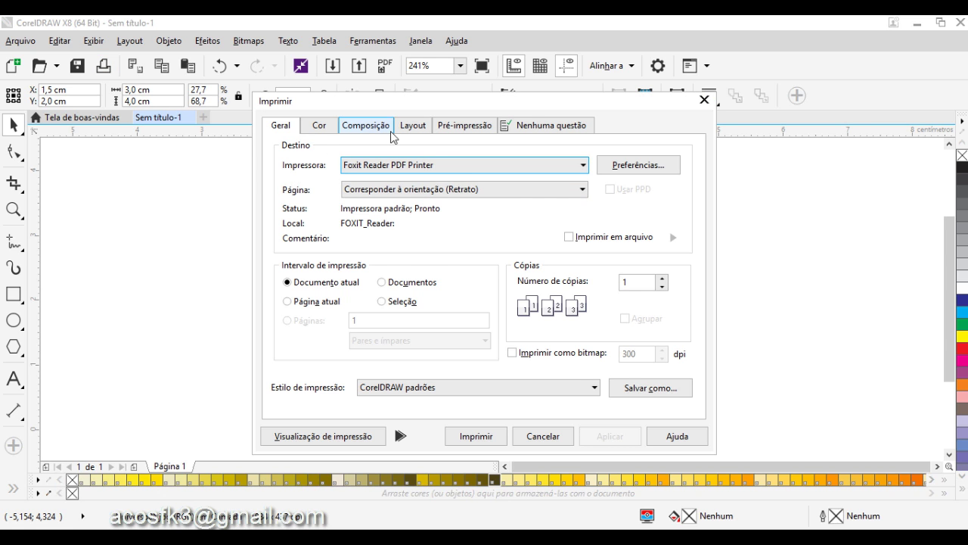
left_click(371, 168)
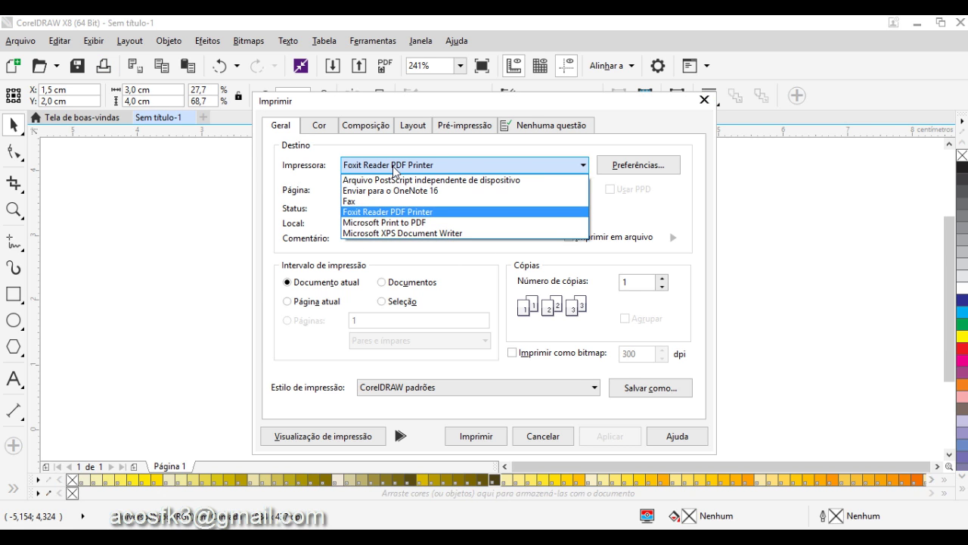
left_click(395, 170)
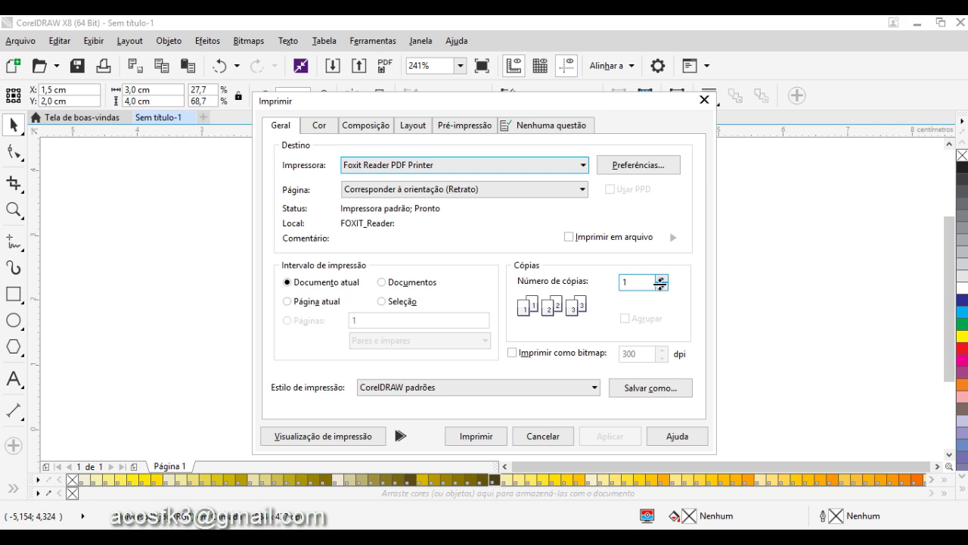
left_click(663, 278)
left_click(663, 278)
left_click(663, 279)
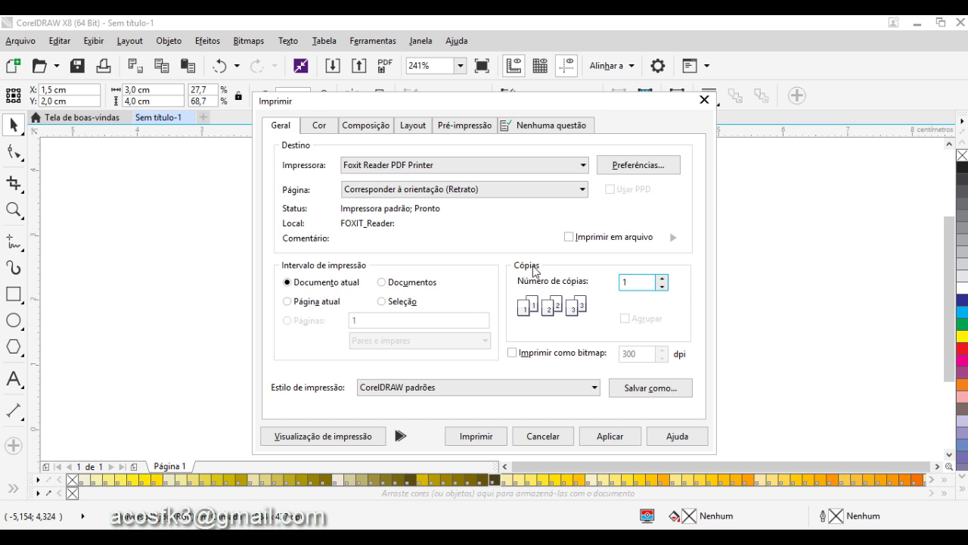
Step: Look through the colour, composition, layout and prepress print settings, and return to the general ones
left_click(320, 125)
left_click(360, 126)
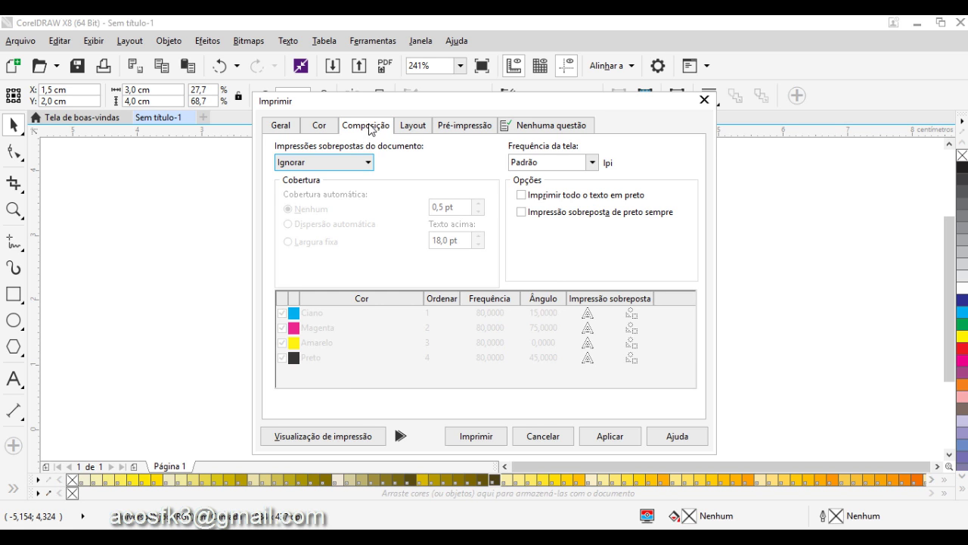
left_click(424, 127)
left_click(480, 129)
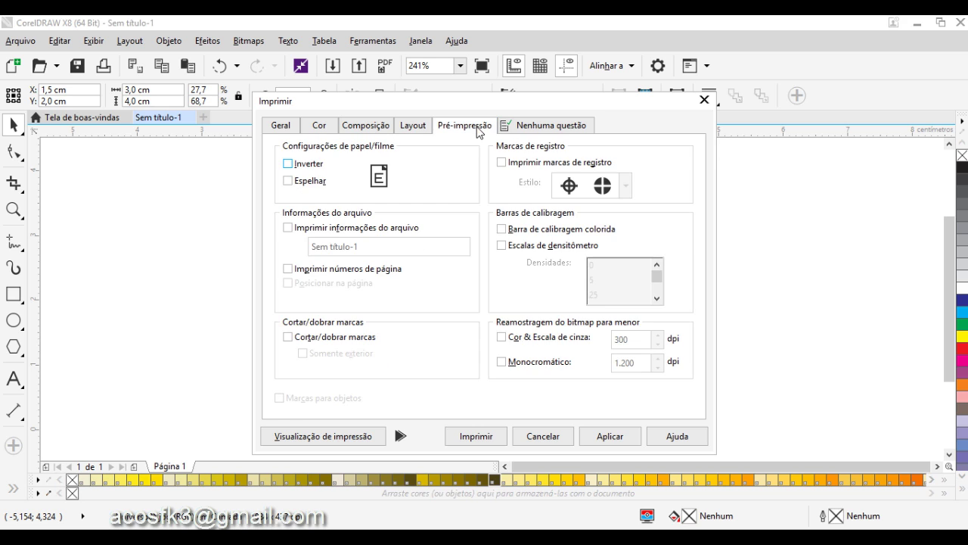
left_click(415, 128)
left_click(376, 128)
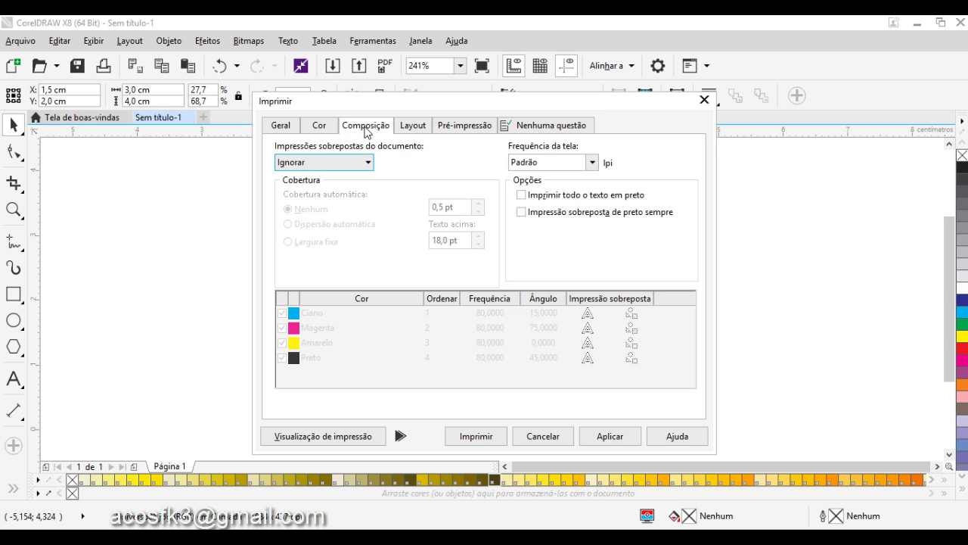
left_click(318, 128)
left_click(287, 129)
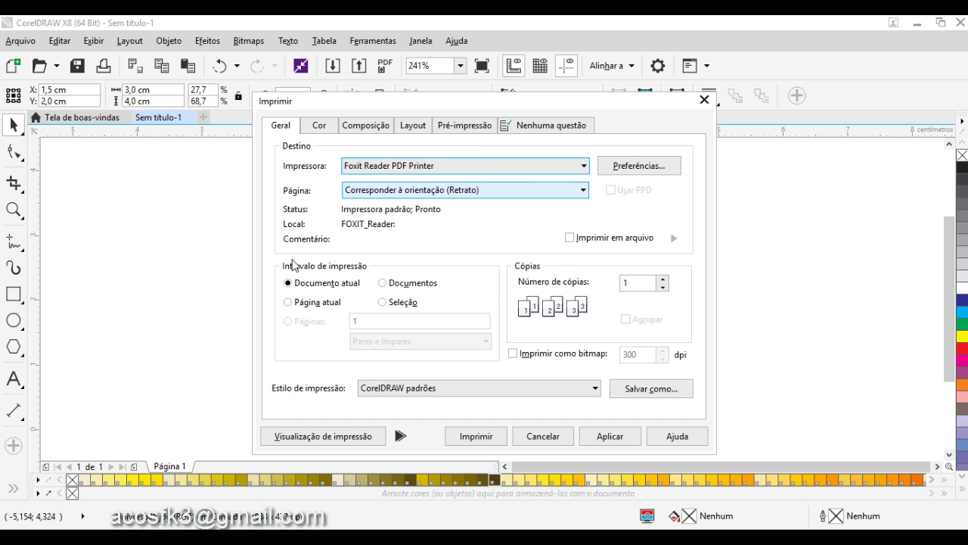
Step: Shift the print dialog aside and review the list of available printers again
left_click_drag(563, 101, 485, 106)
left_click(370, 173)
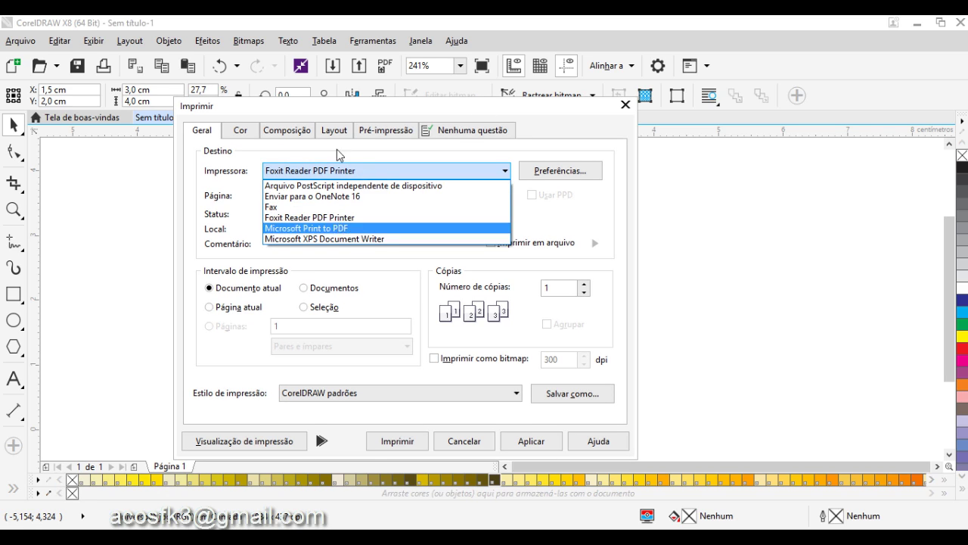
left_click(381, 171)
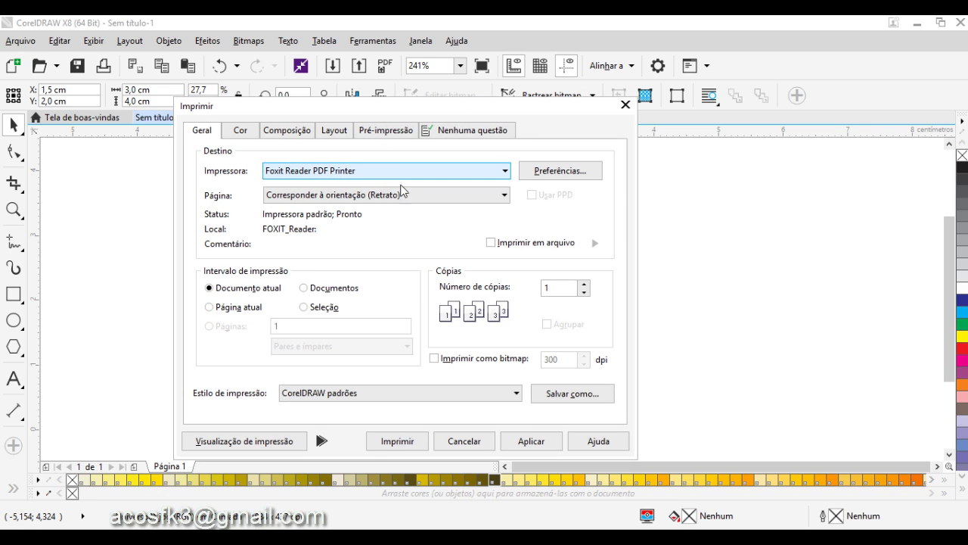
Step: Check the number of copies, leave the print settings, and view the page in the print preview opened directly from the document
left_click(584, 288)
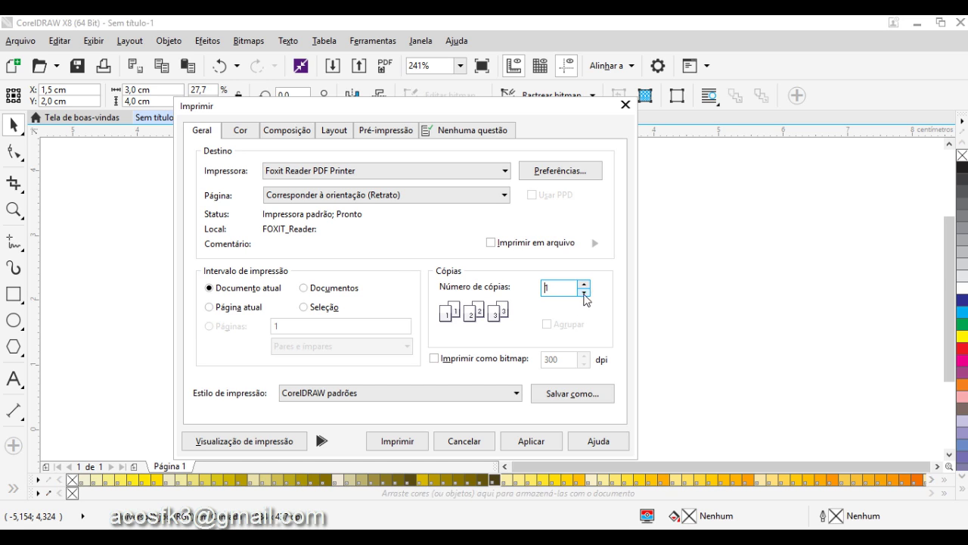
left_click_drag(377, 107, 417, 96)
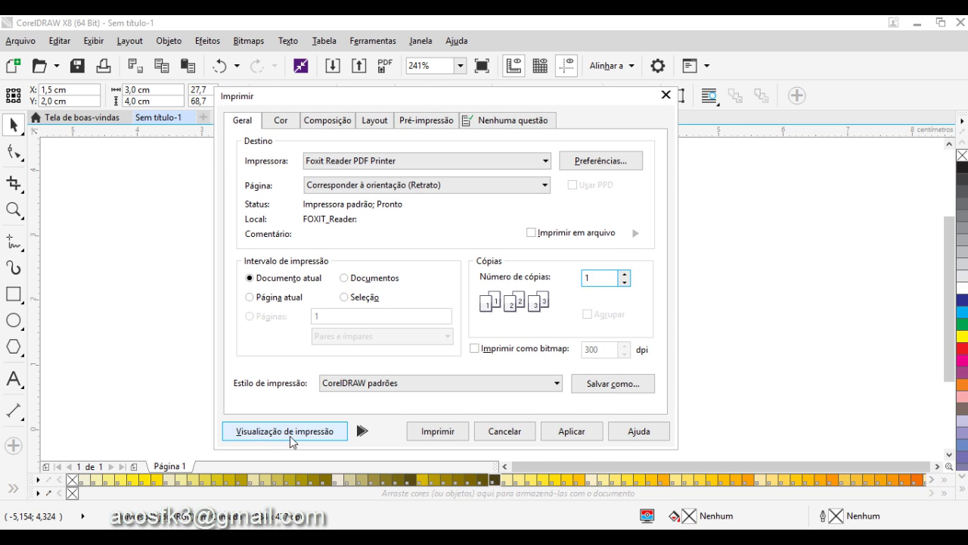
left_click(666, 95)
left_click(21, 41)
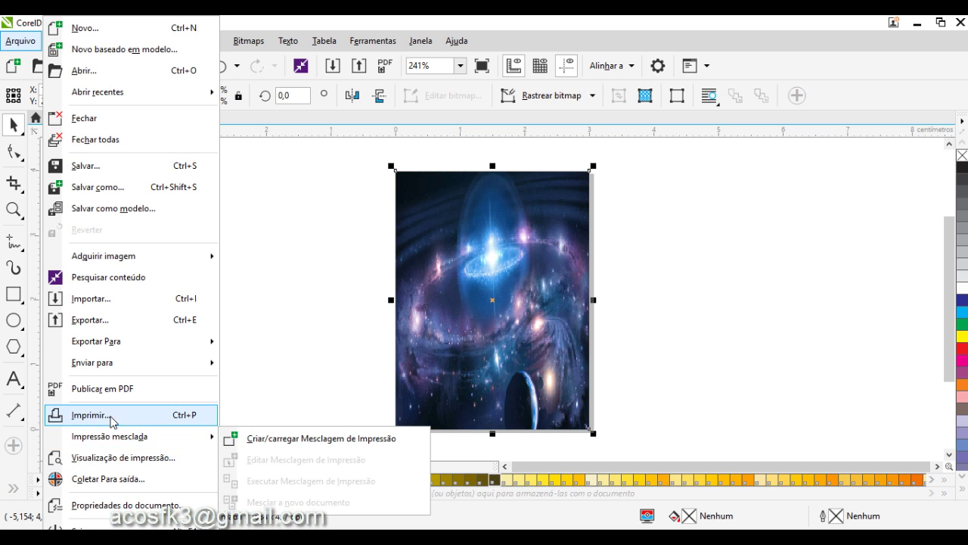
left_click(97, 460)
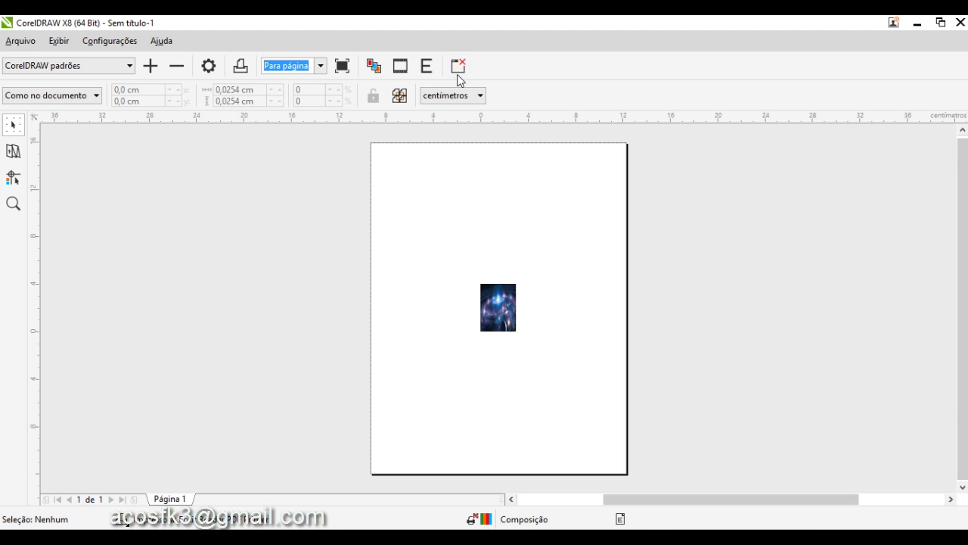
left_click(455, 74)
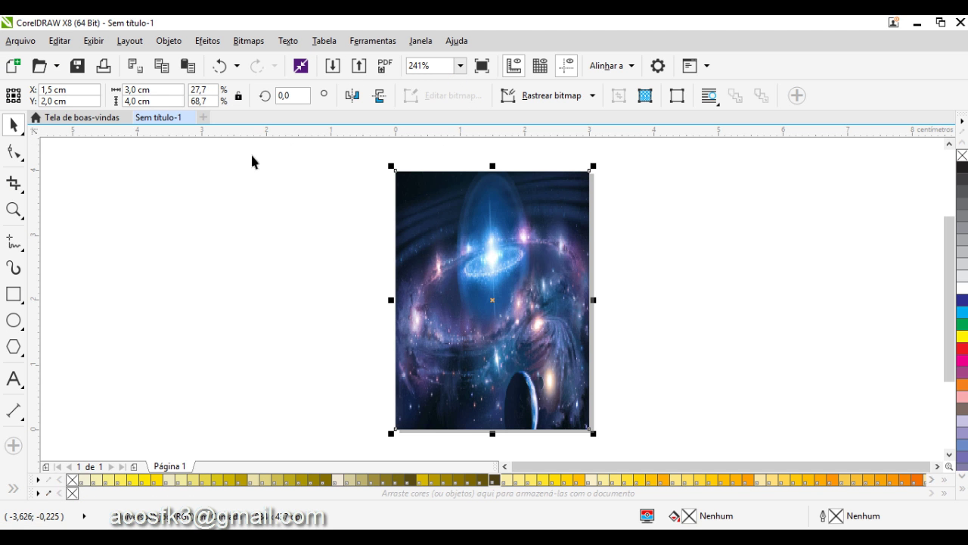
Step: Preview the print from the print settings and set the imposition layout to 6 pages across and 6 down
left_click(106, 74)
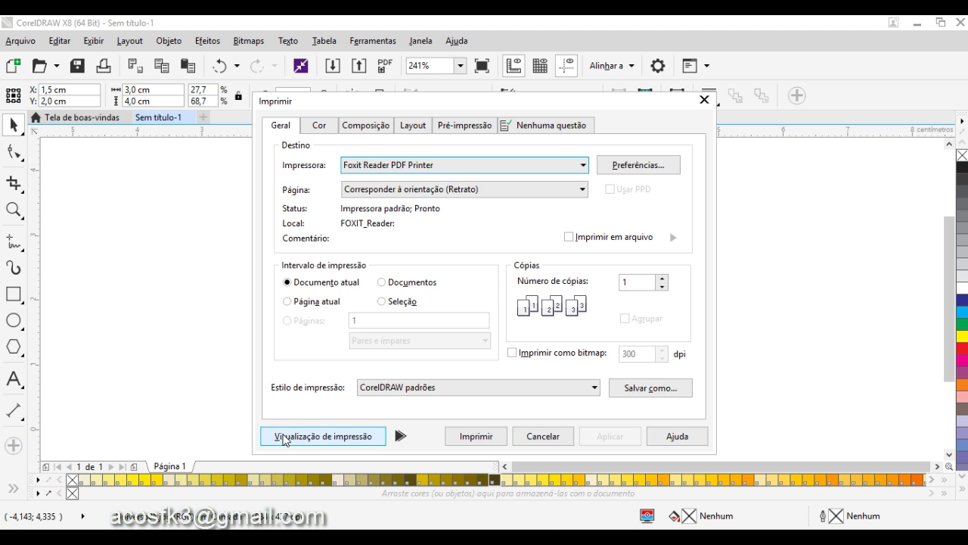
left_click(296, 439)
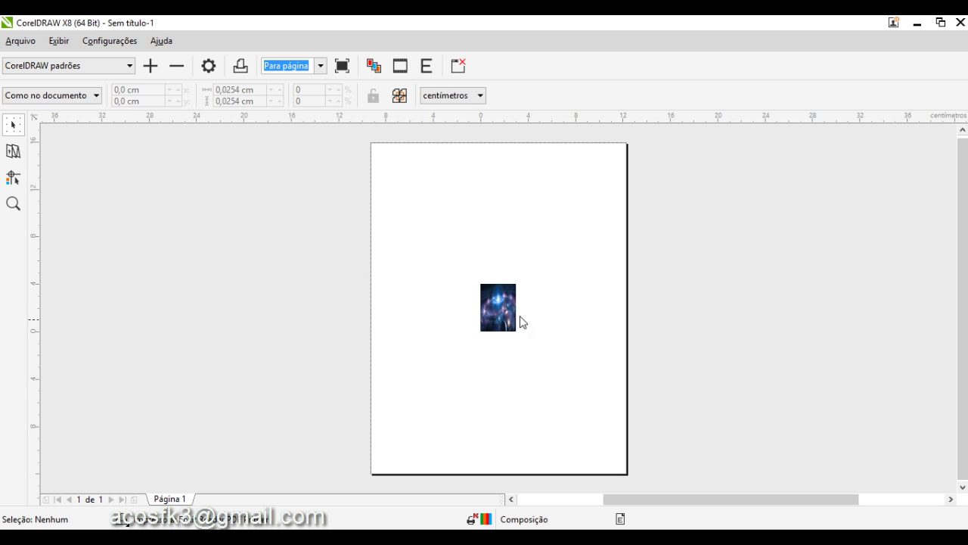
left_click(13, 151)
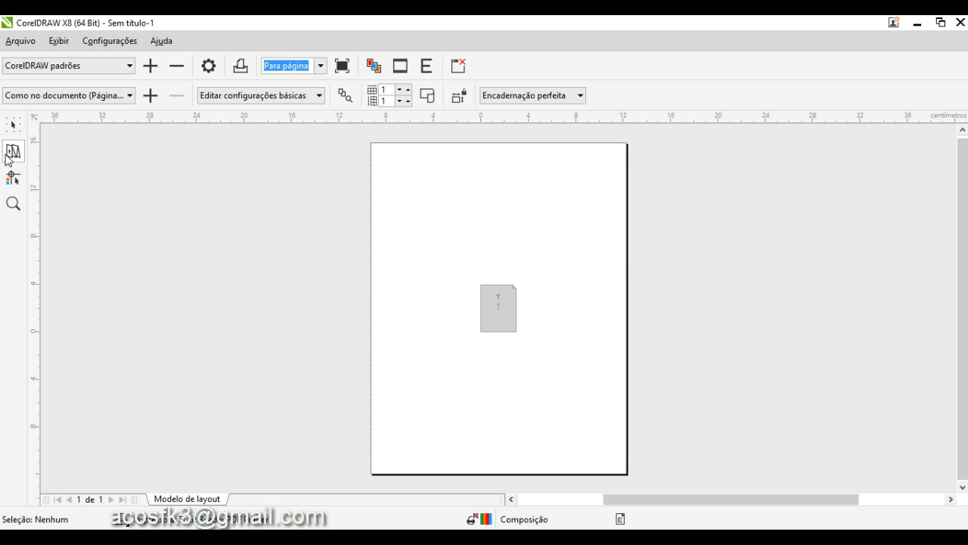
left_click(408, 89)
left_click(409, 90)
left_click(409, 90)
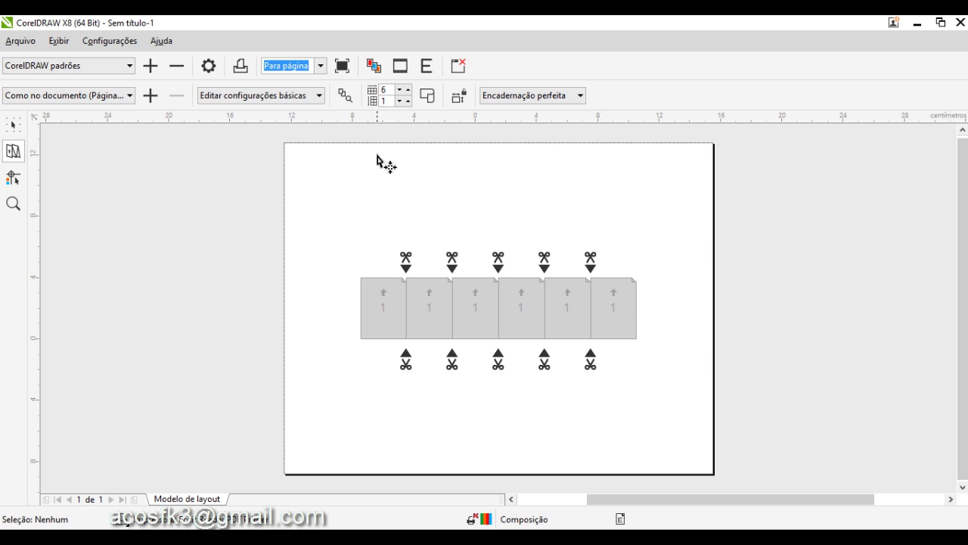
left_click(407, 102)
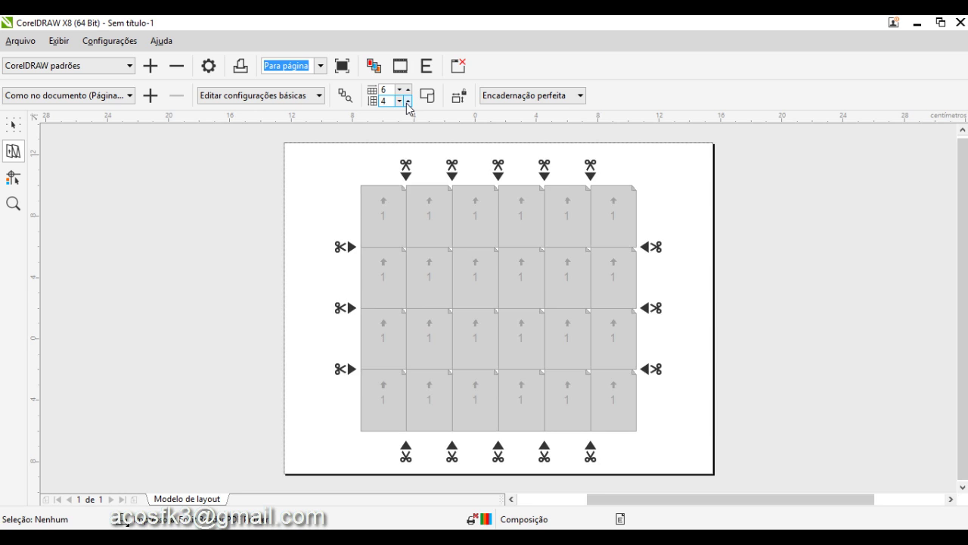
left_click(408, 102)
left_click(408, 103)
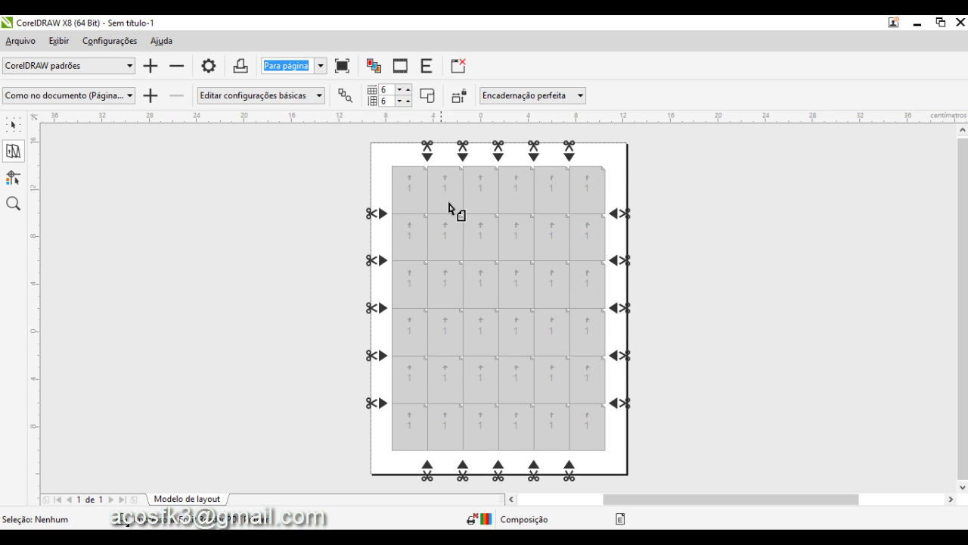
Step: Set the vertical and horizontal gutters between the repeated pages to 0.2 cm each
left_click(429, 148)
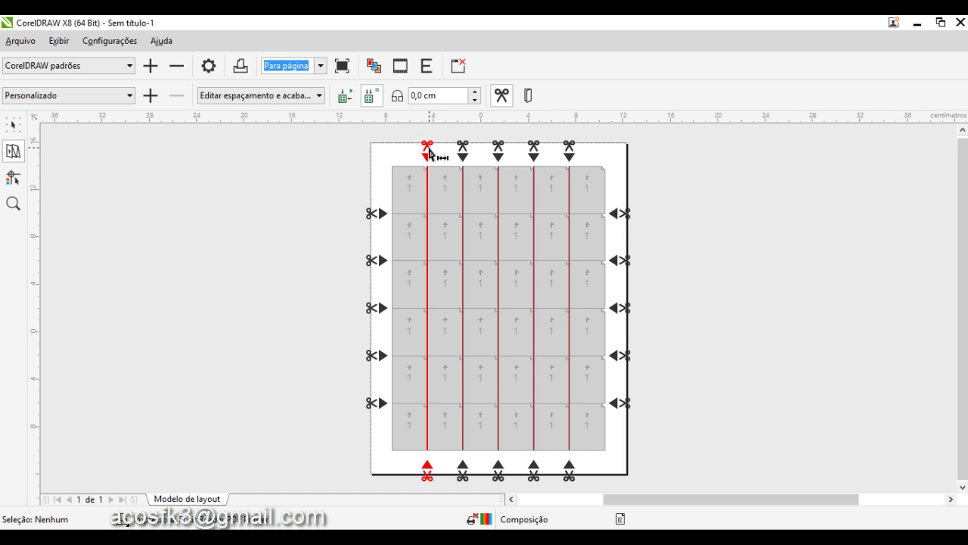
left_click(473, 91)
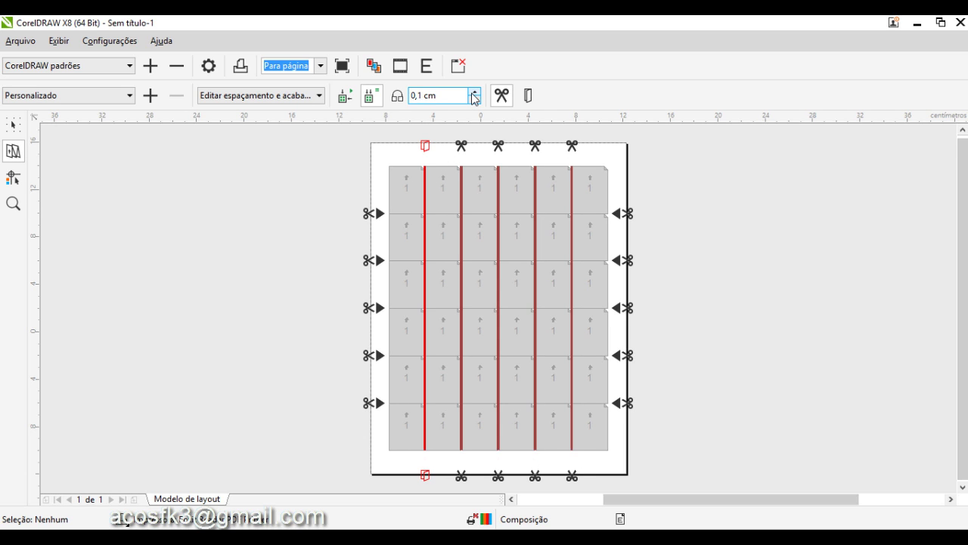
left_click(474, 91)
left_click(366, 220)
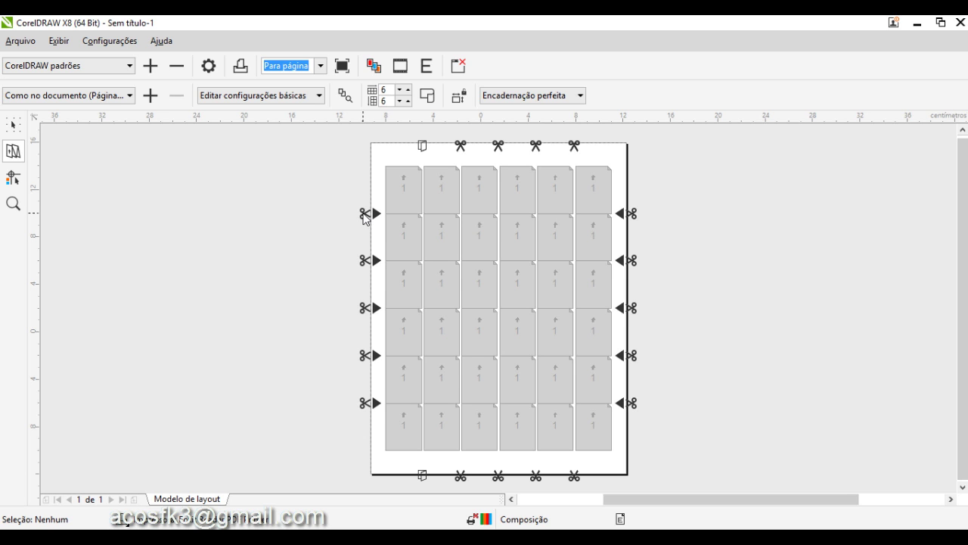
left_click(370, 216)
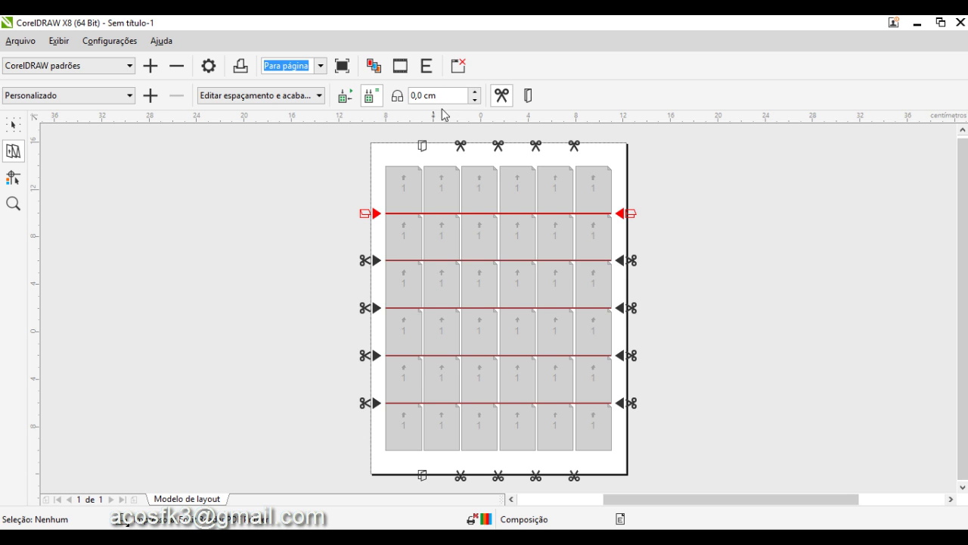
left_click(475, 91)
left_click(474, 91)
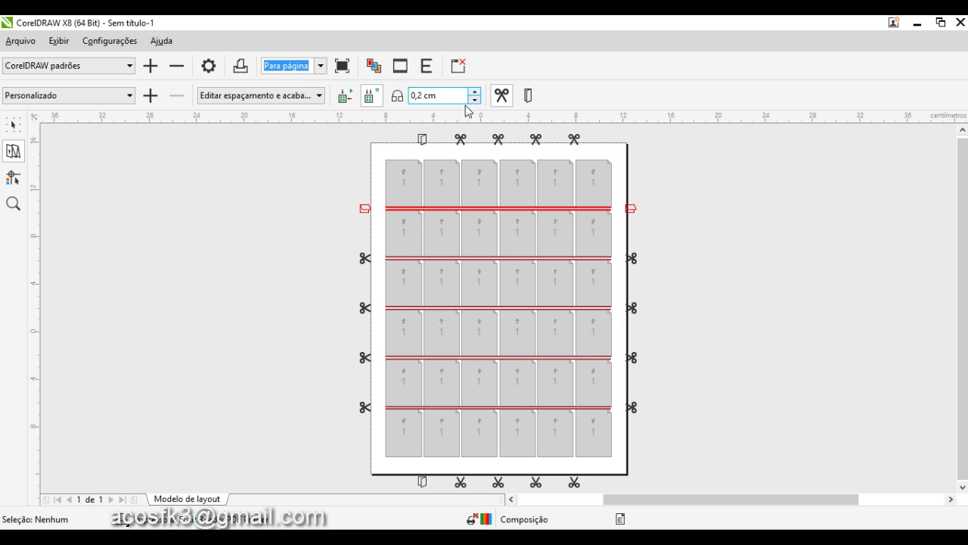
Step: View the imposed sheet with the actual images, and return to the document without printing
left_click(11, 126)
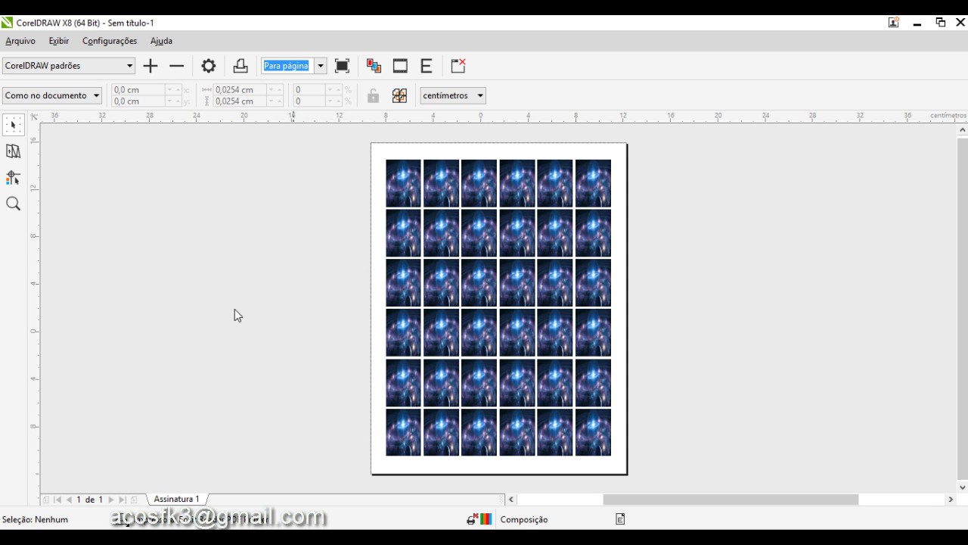
left_click(452, 69)
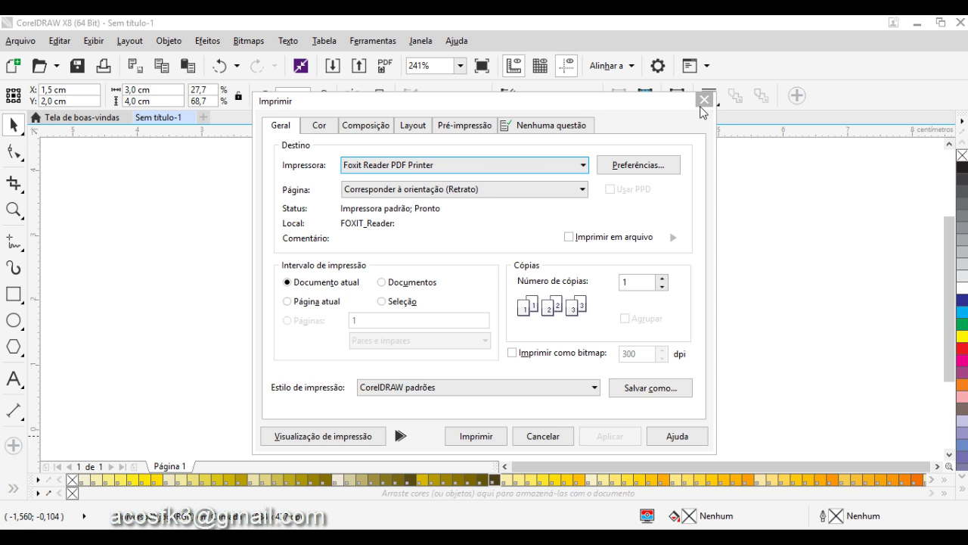
left_click(705, 99)
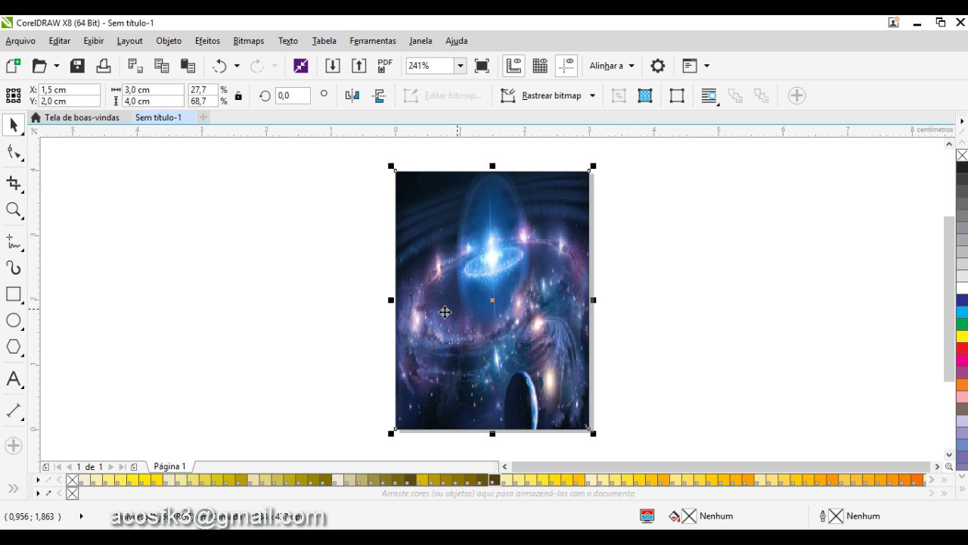
Step: Change the page size to A4 and show the whole page with the image on it
left_click(342, 293)
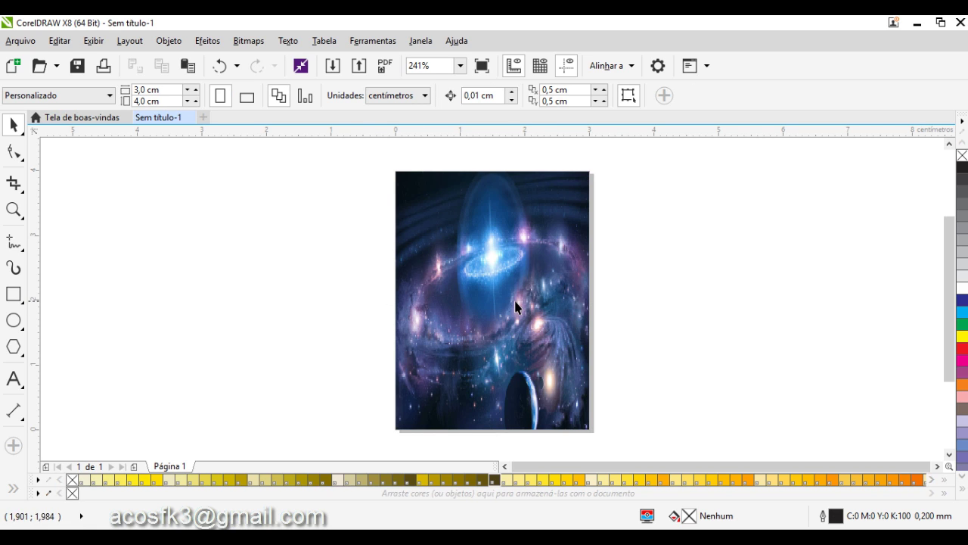
left_click(97, 94)
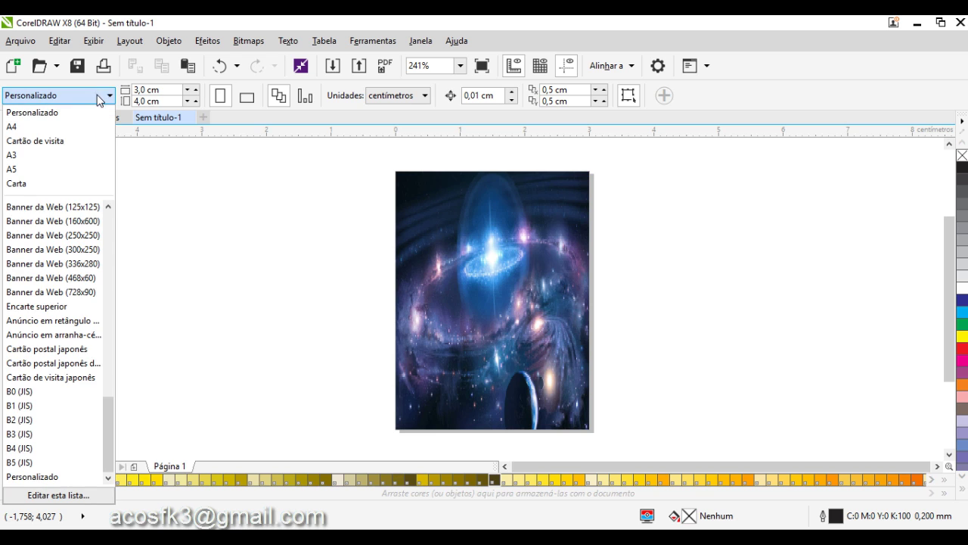
left_click(40, 128)
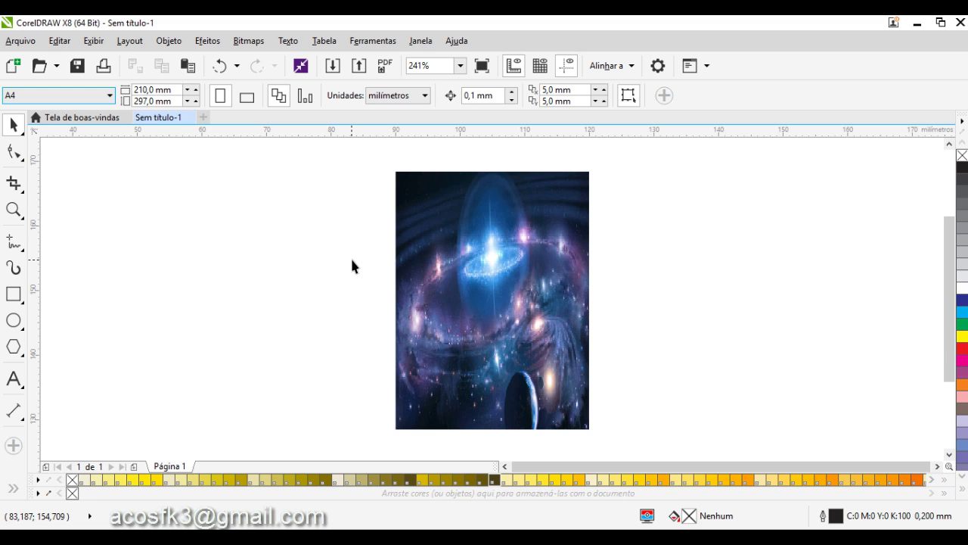
left_click(412, 309)
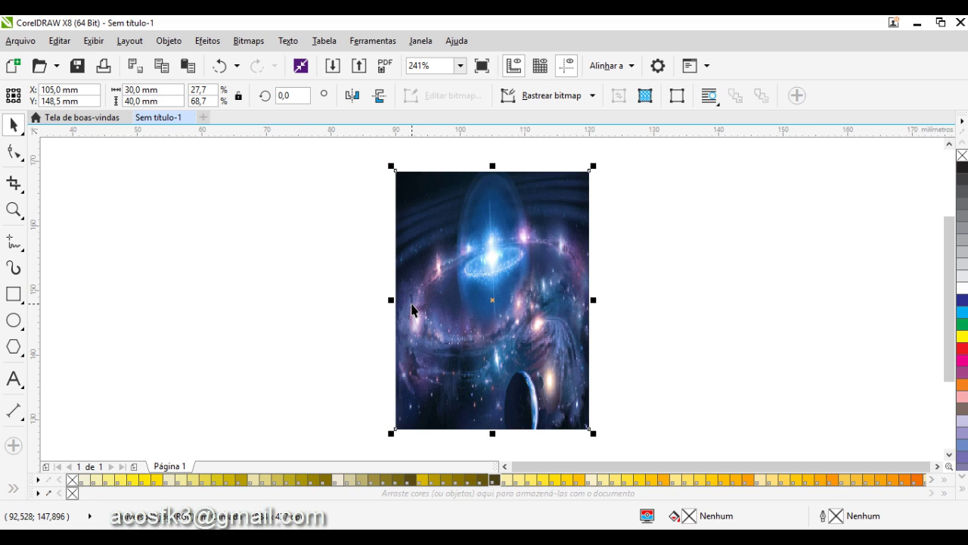
key("shift+F4")
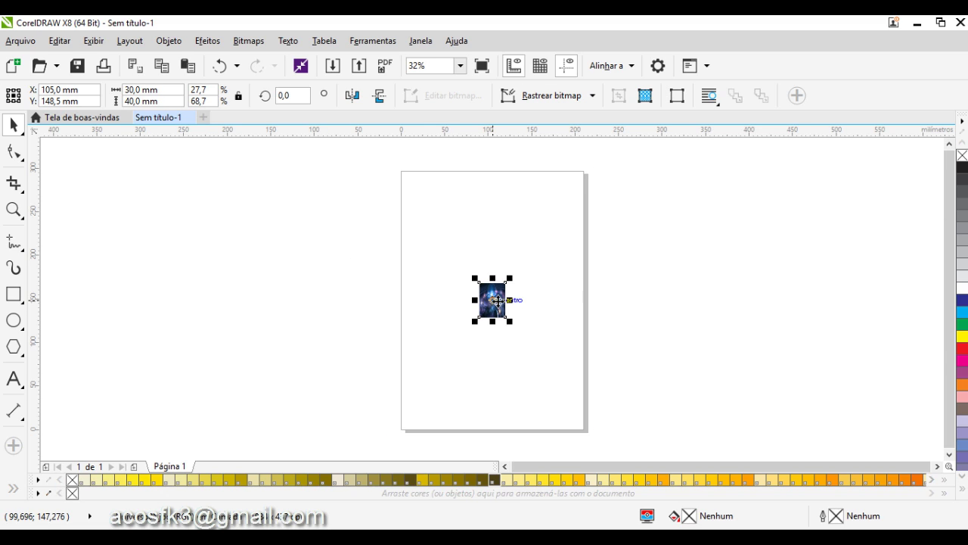
left_click(471, 217)
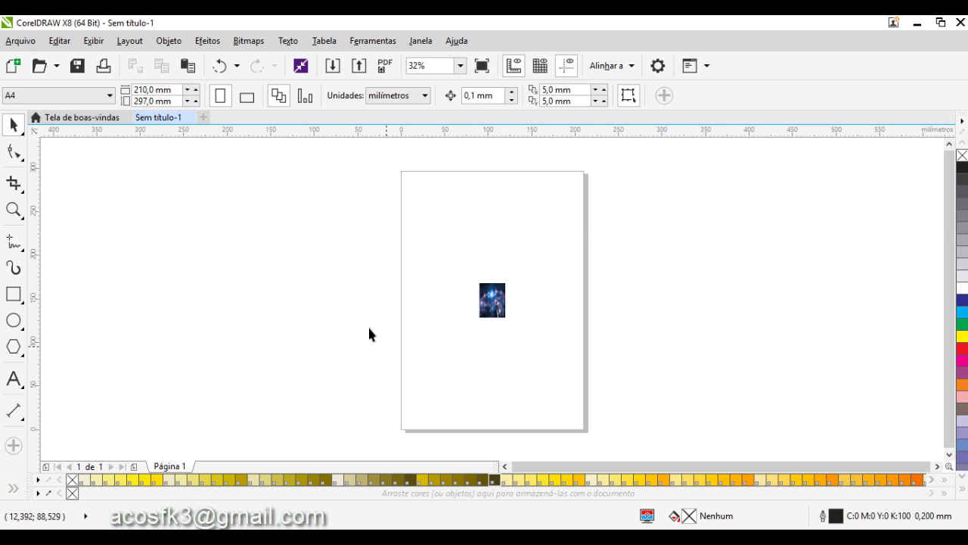
Step: Preview the A4 page for printing with a 2 by 2 imposition layout and display the actual images
left_click(17, 41)
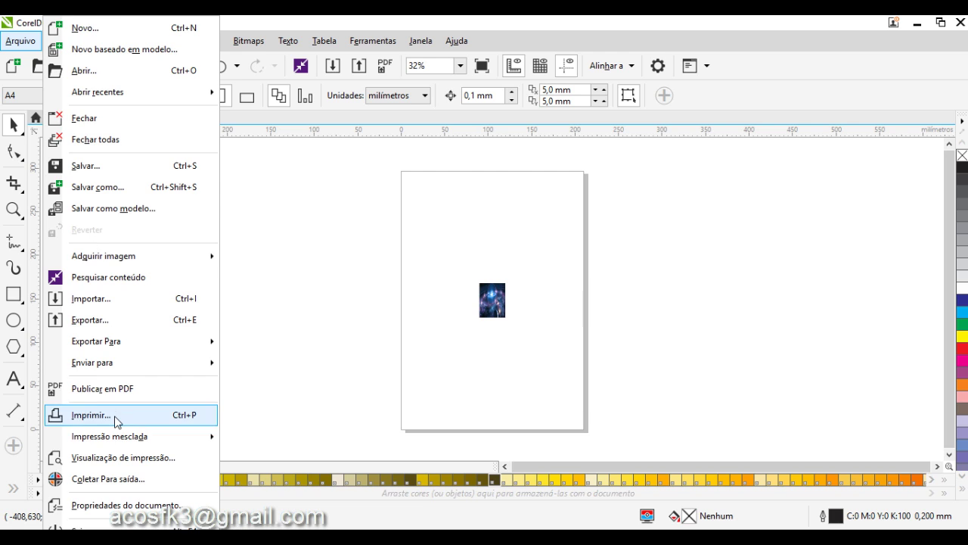
left_click(118, 418)
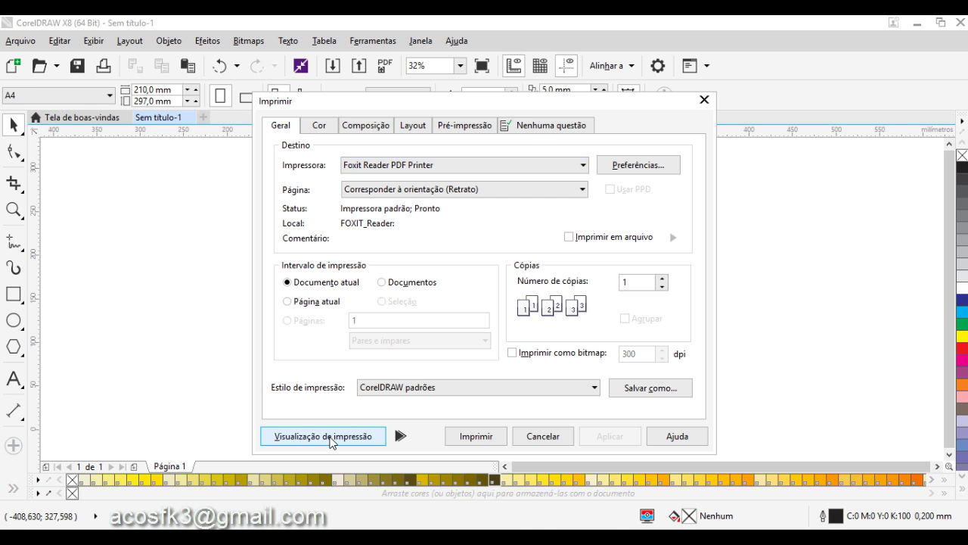
left_click(330, 436)
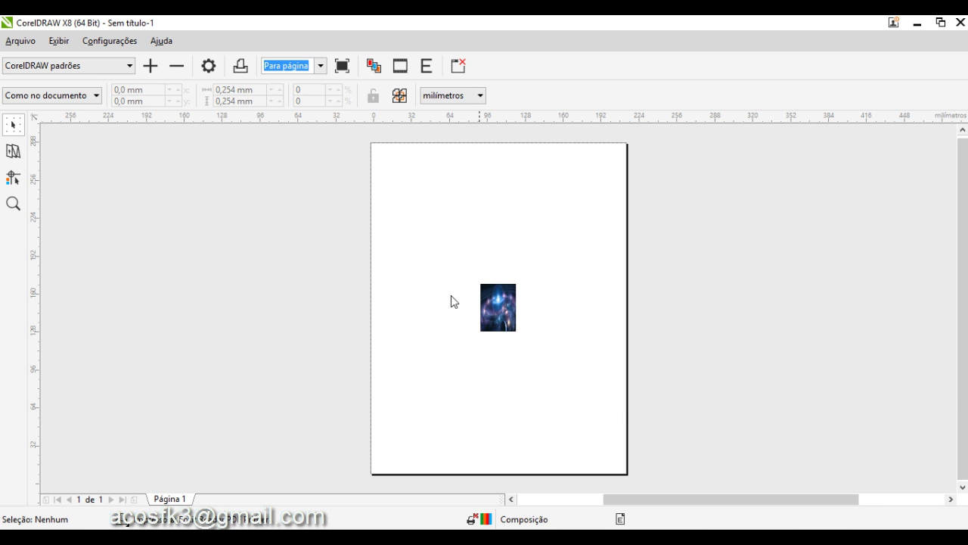
left_click(13, 151)
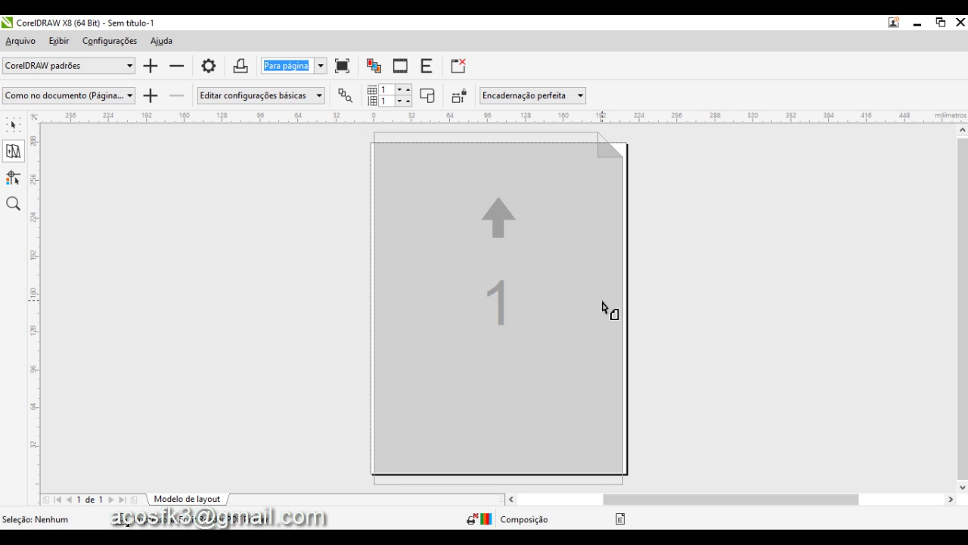
left_click(408, 90)
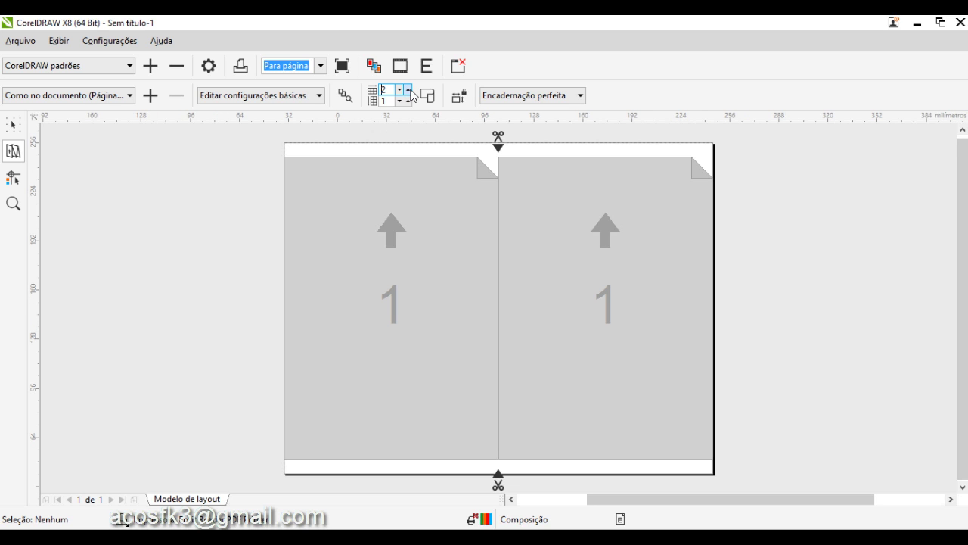
left_click(408, 99)
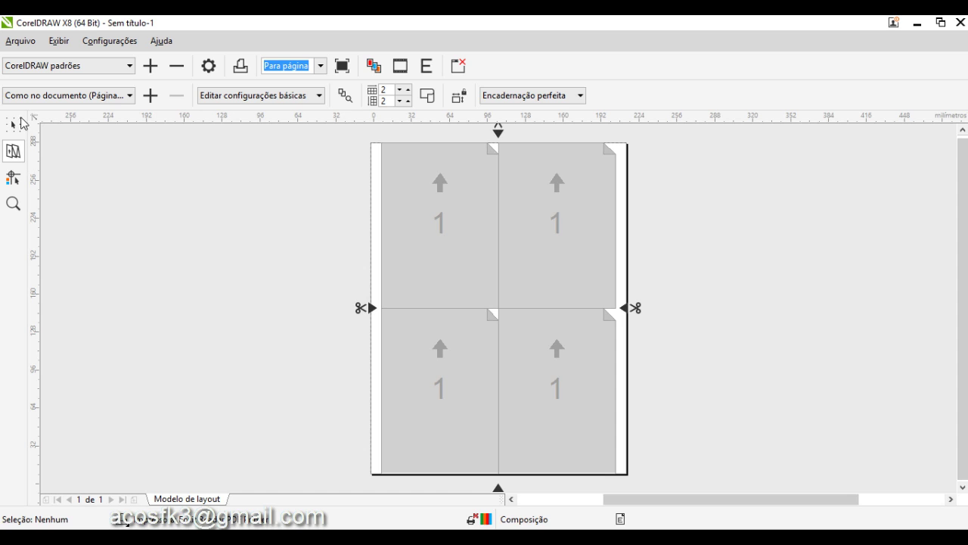
left_click(13, 125)
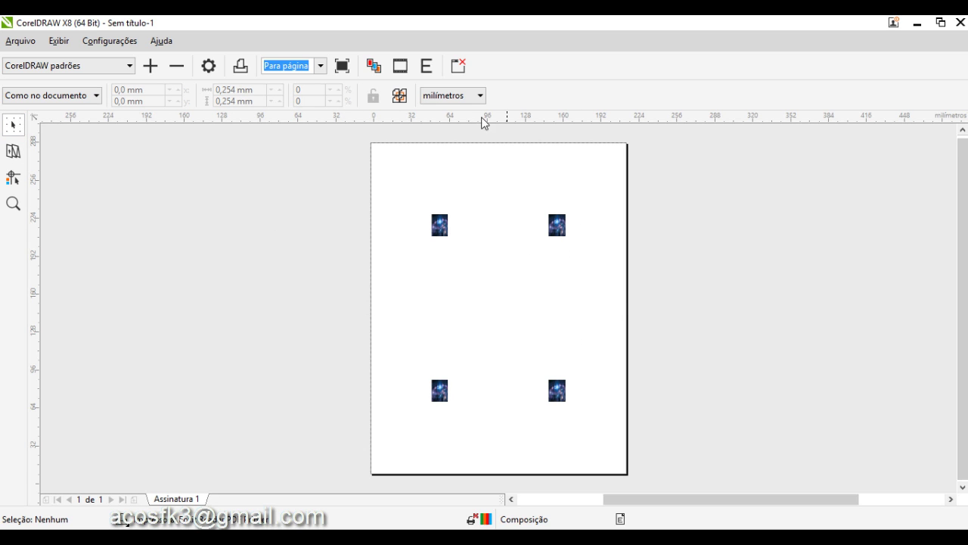
Step: Leave the print preview and print settings without printing, and select the image on the A4 page
left_click(458, 69)
left_click(459, 68)
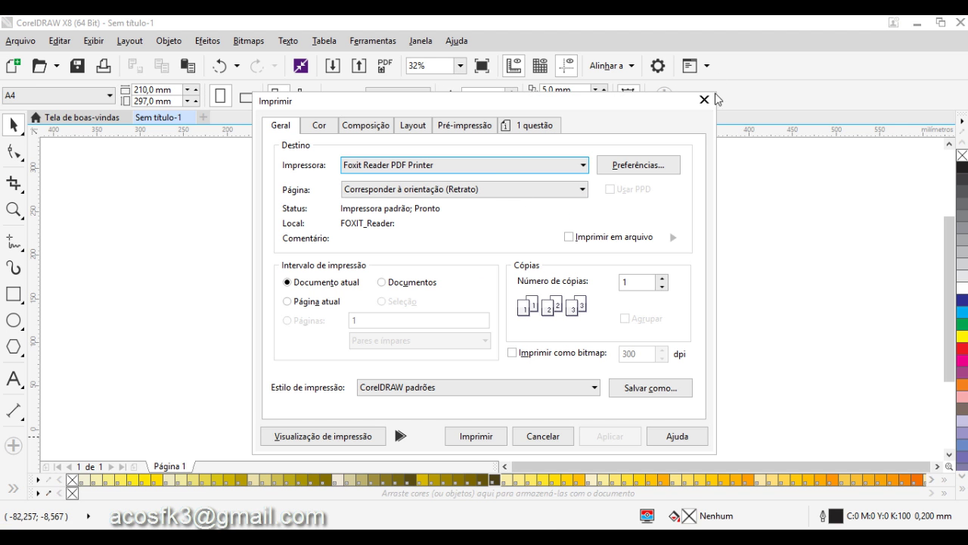
left_click(704, 103)
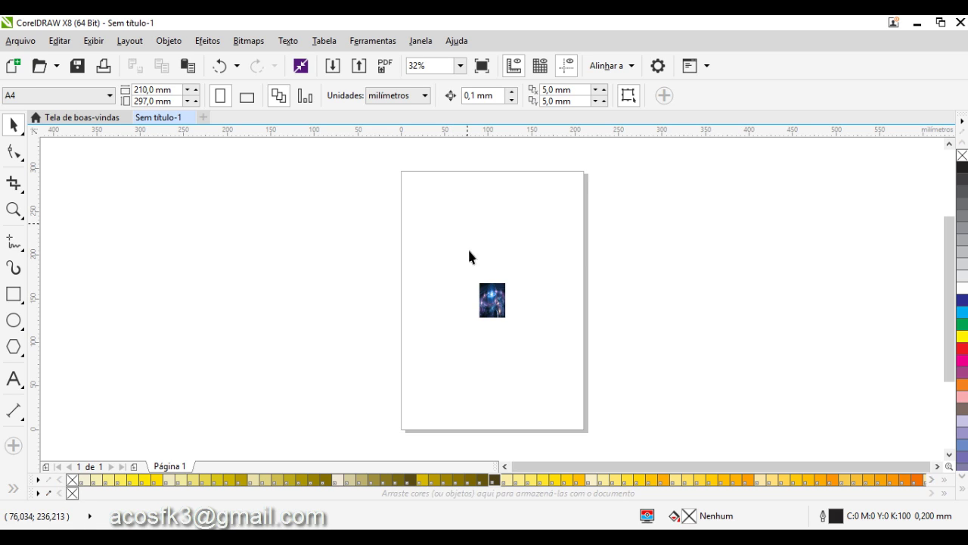
left_click(495, 310)
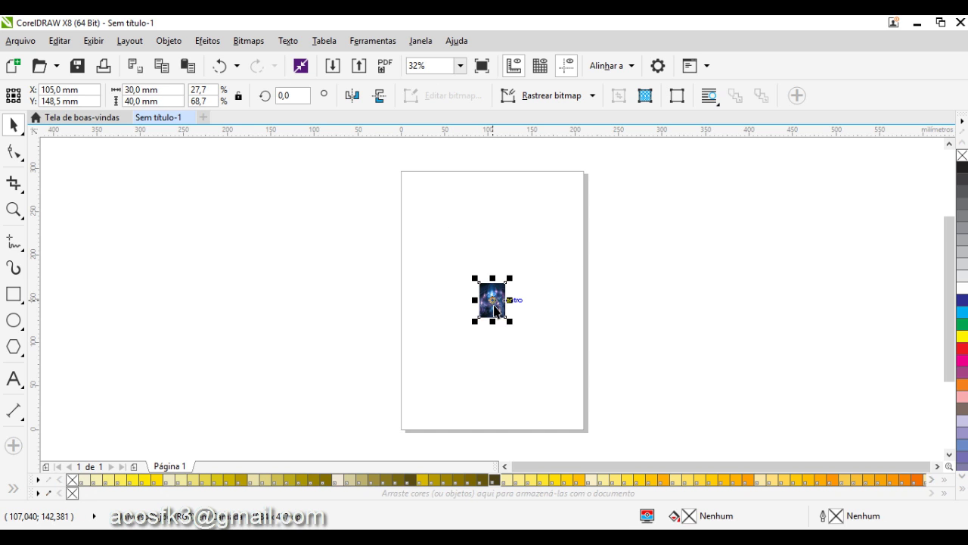
Step: Delete the image from the A4 page and draw a narrow vertical rectangle about 20 by 217 mm
key("Delete")
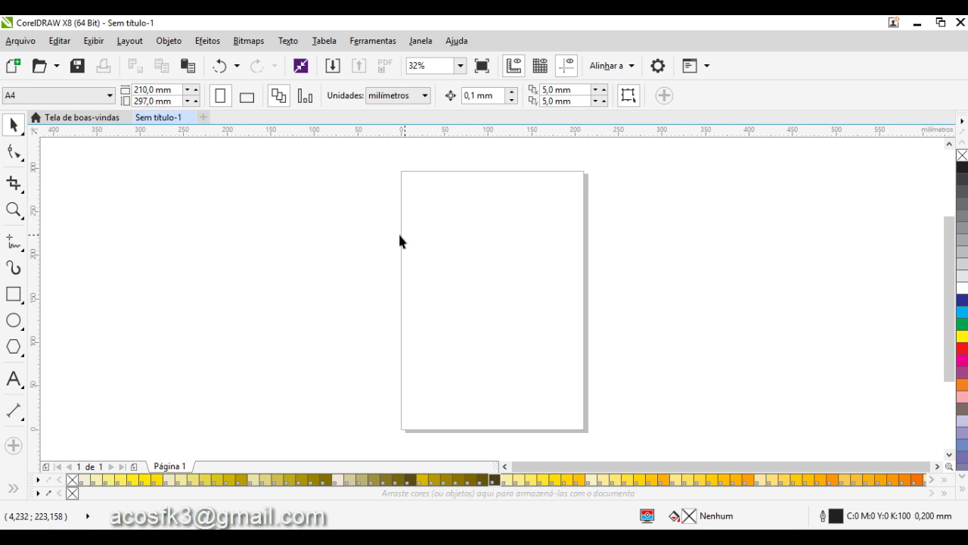
left_click(12, 294)
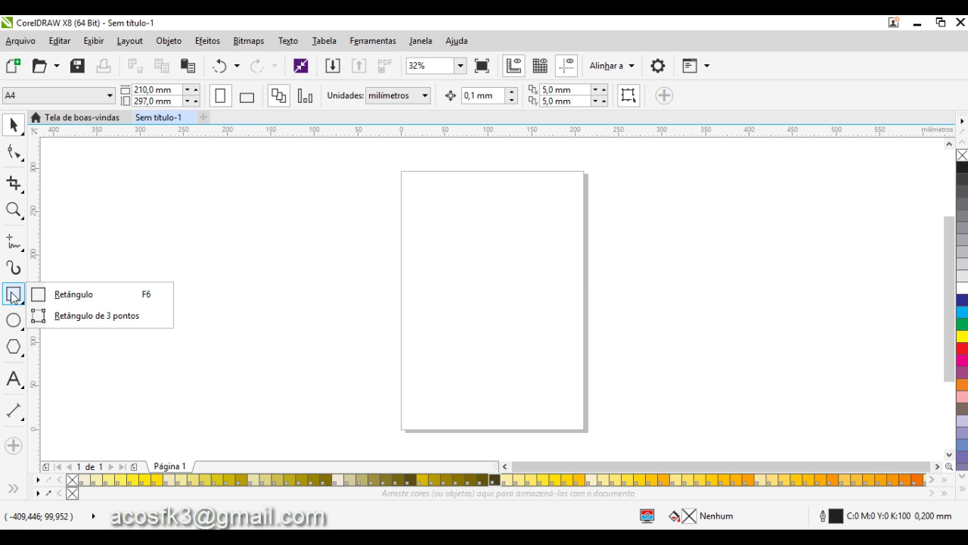
left_click(59, 297)
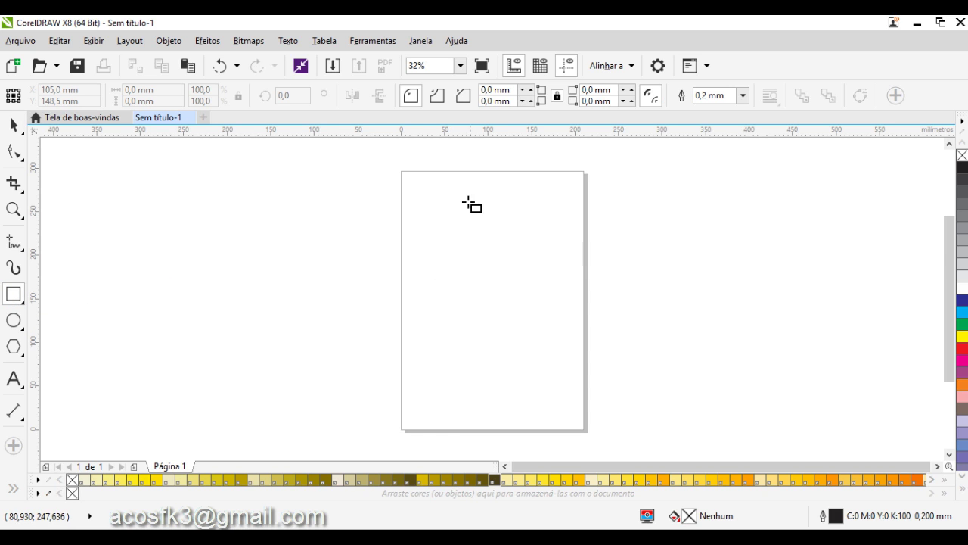
left_click_drag(466, 198, 484, 386)
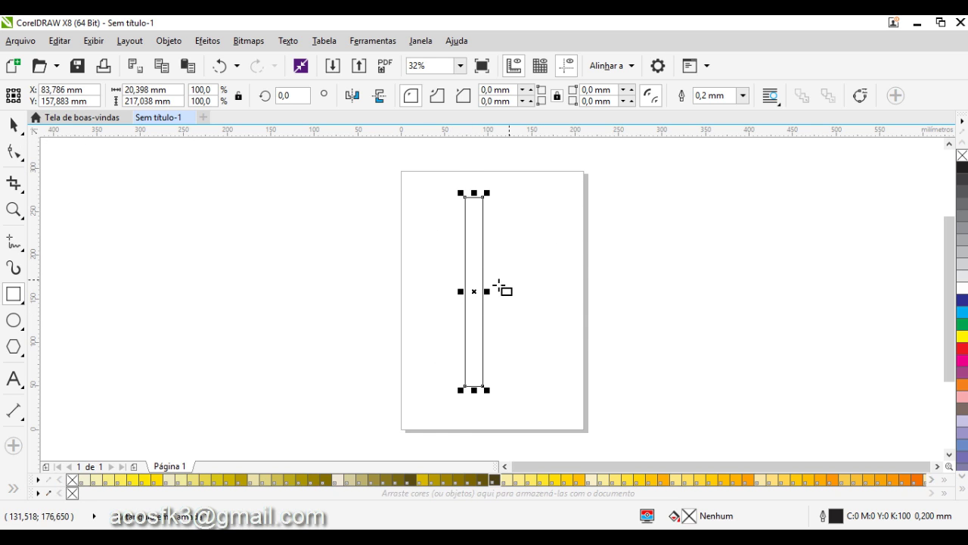
left_click(16, 125)
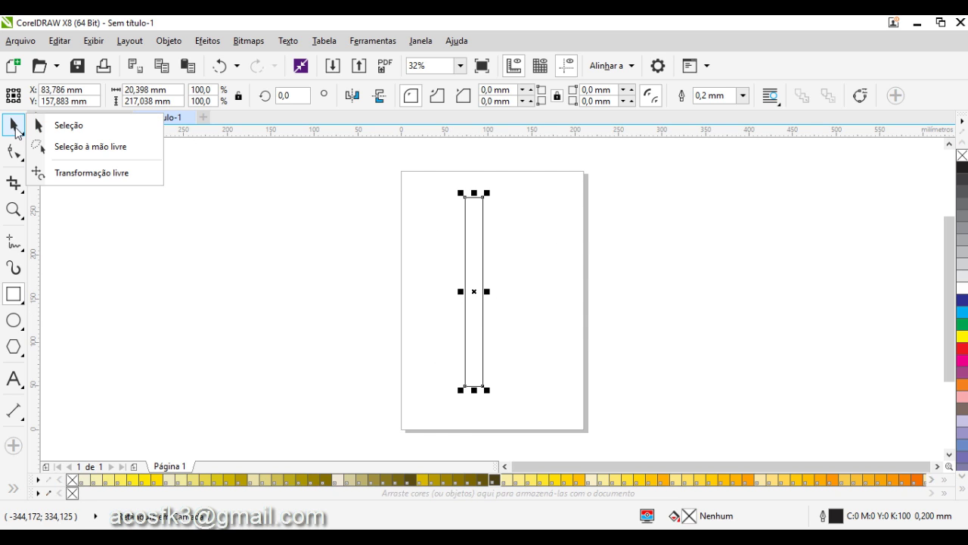
left_click(65, 127)
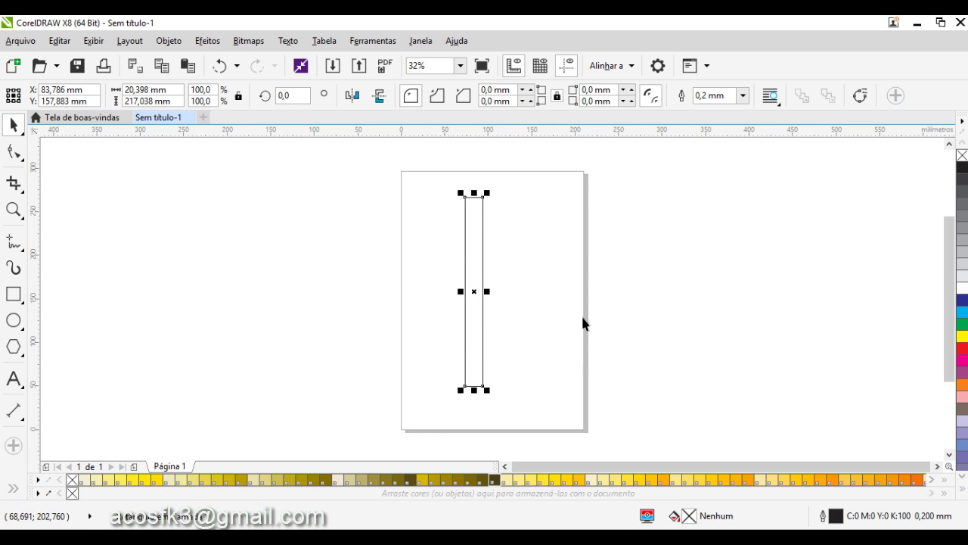
Step: Scale the rectangle to 100.4 % from its upper corner, and undo a trial rotation of it
left_click(479, 290)
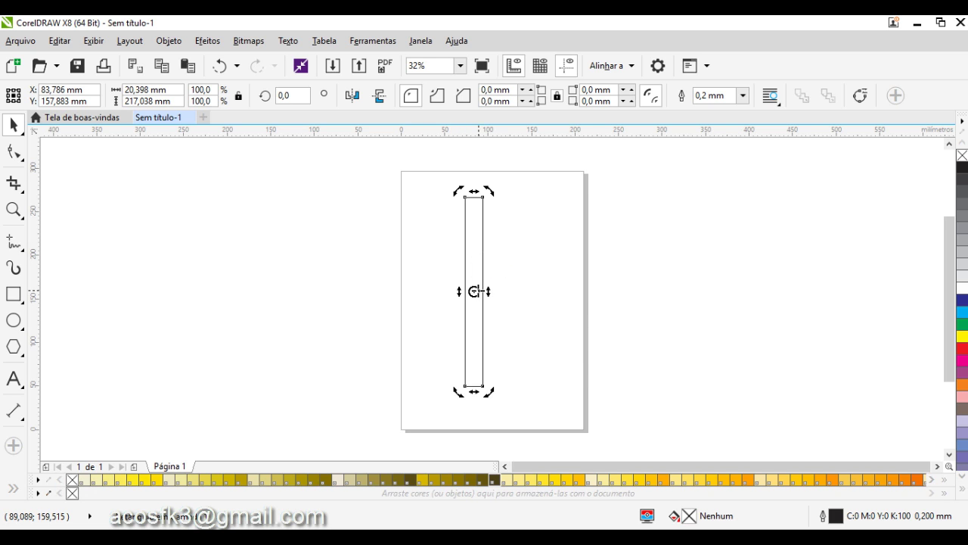
left_click(474, 260)
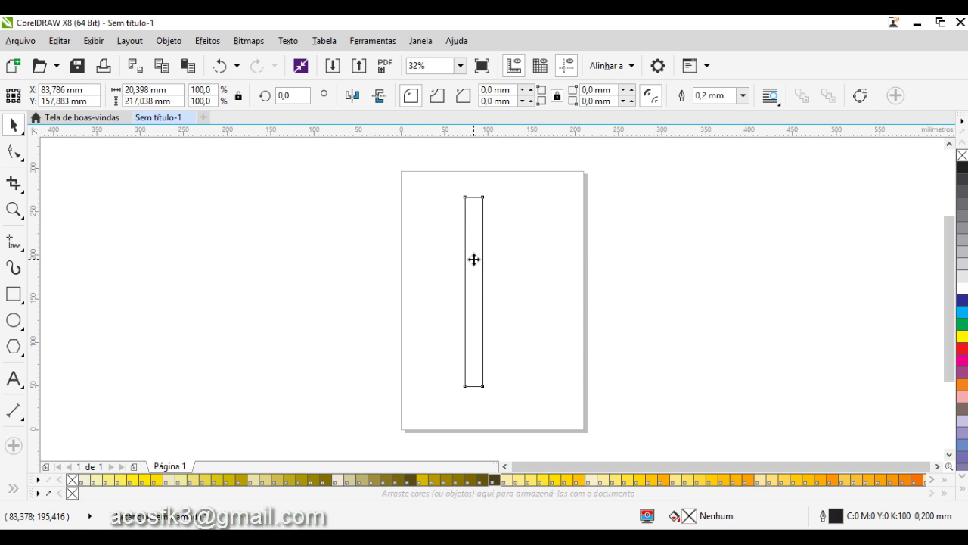
left_click(490, 193)
mouse_move(489, 193)
left_mouse_down()
mouse_move(517, 159)
mouse_move(497, 191)
left_mouse_up()
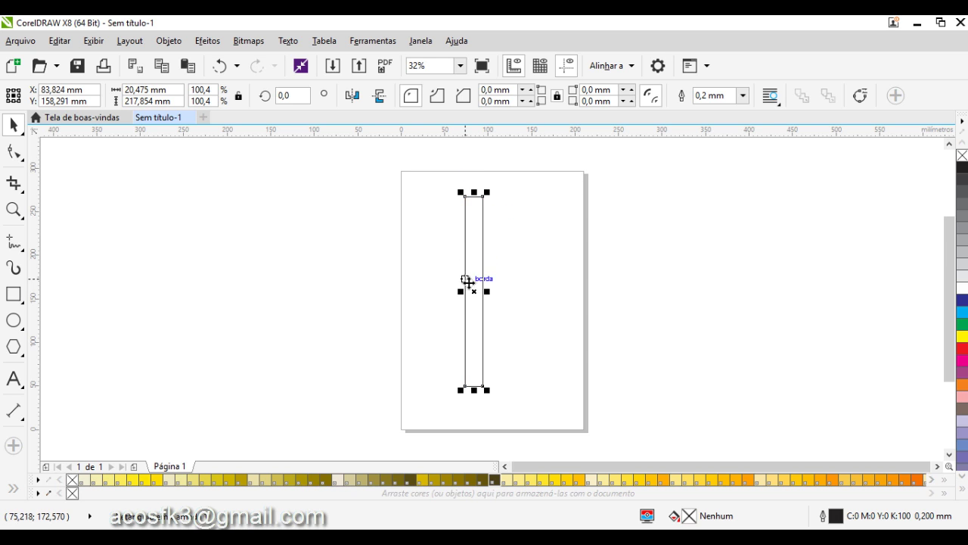
left_click(473, 286)
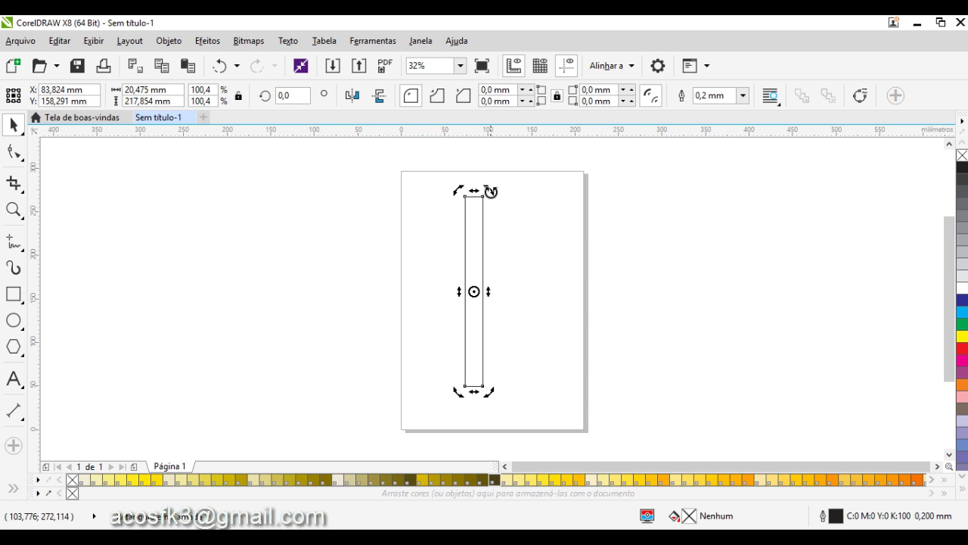
left_click_drag(493, 190, 486, 211)
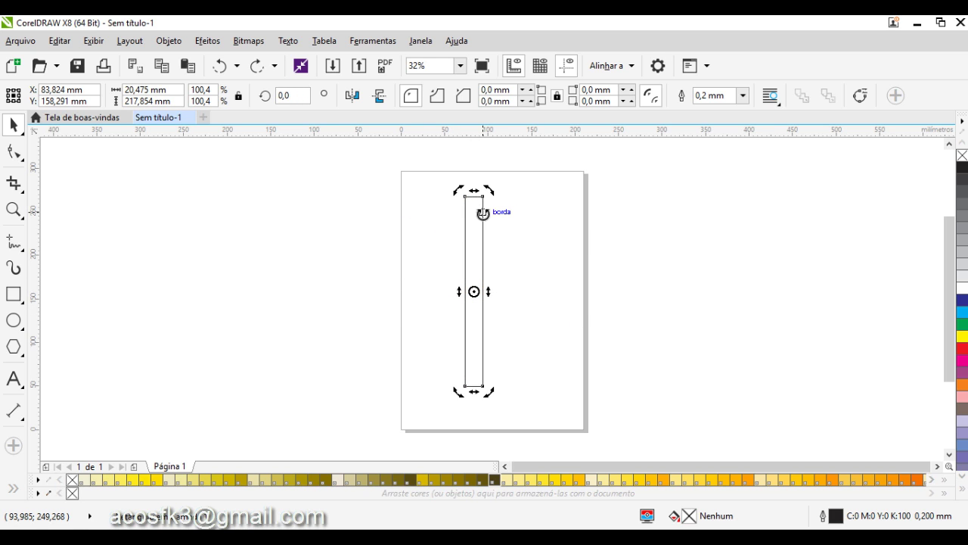
key("ctrl+z")
Step: Place two copies of the tall rectangle to the right of the original near the page's left edge
left_click_drag(474, 231, 447, 226)
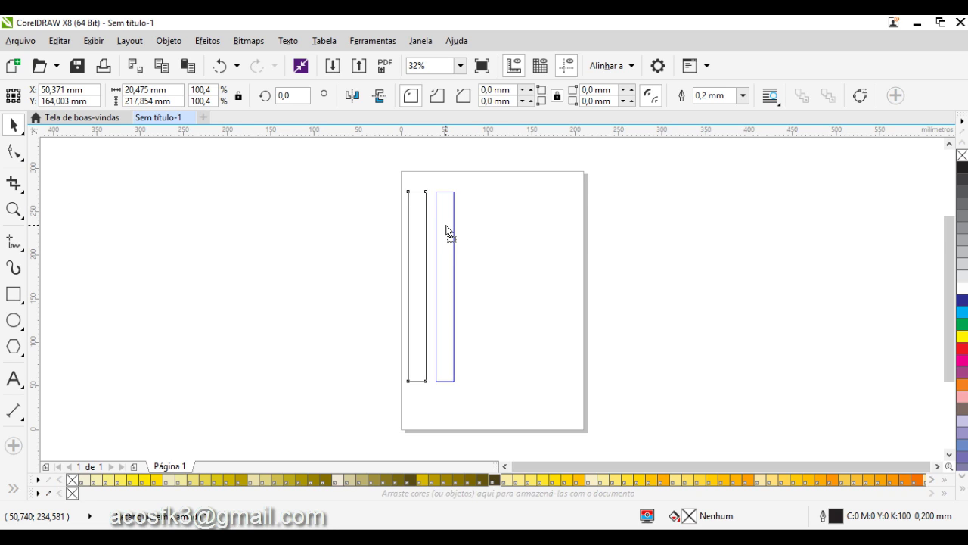
left_click_drag(446, 226, 446, 226)
left_click_drag(446, 231, 446, 231)
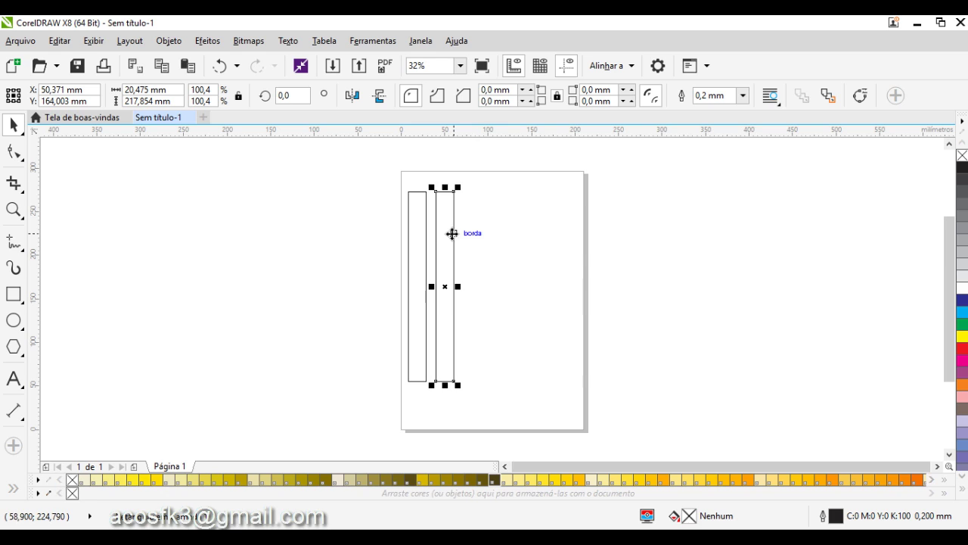
left_click(448, 232)
left_click_drag(450, 238, 474, 237)
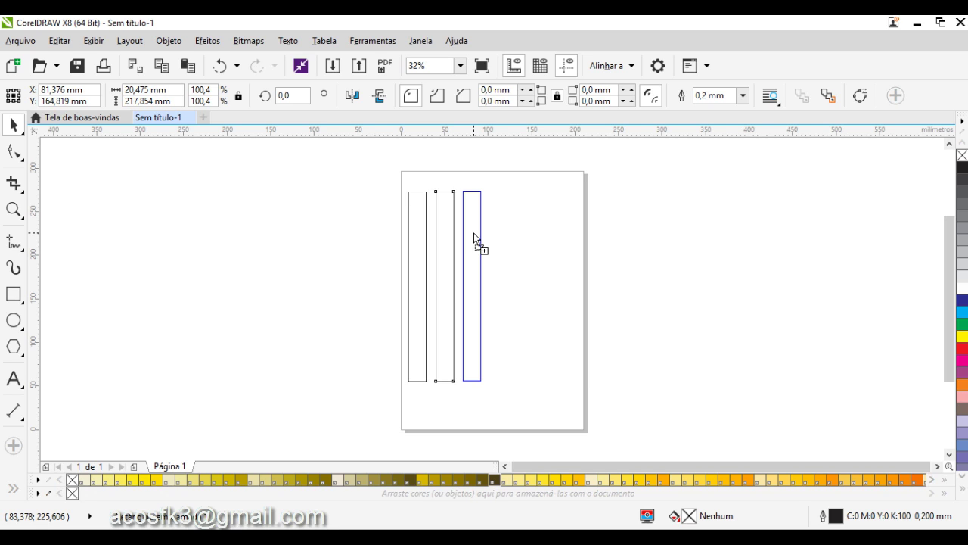
left_click_drag(474, 237, 492, 250)
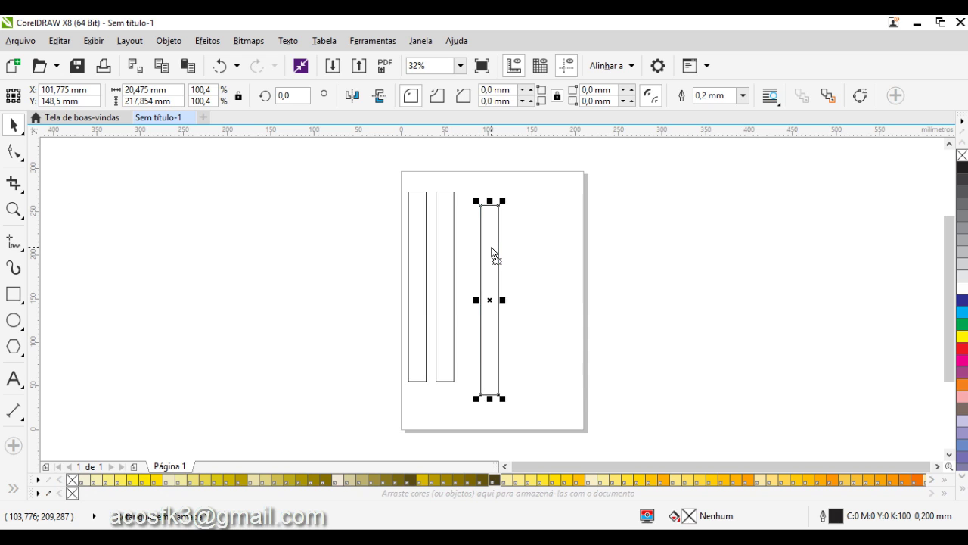
Step: Delete the two copied rectangles, keeping only the original near the page's left edge
key("Delete")
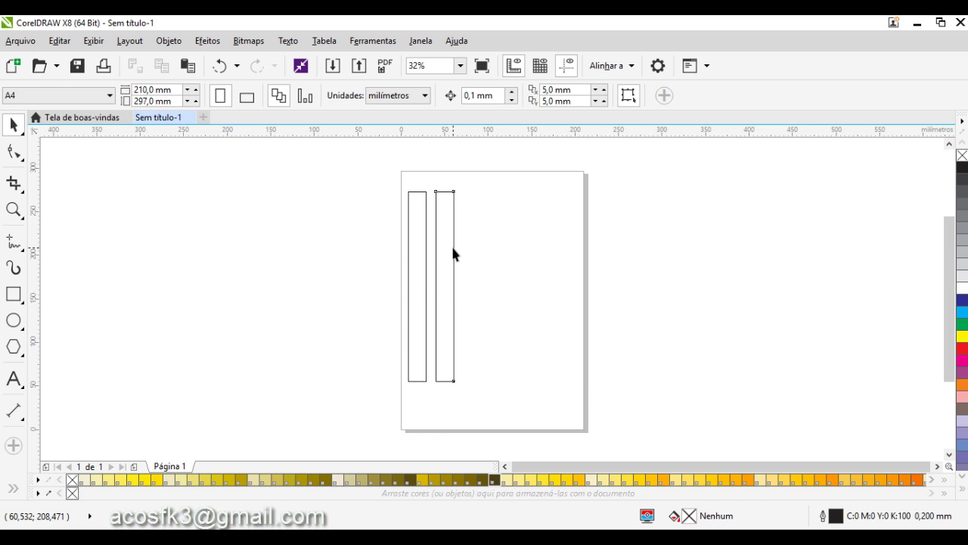
left_click(452, 247)
key("Delete")
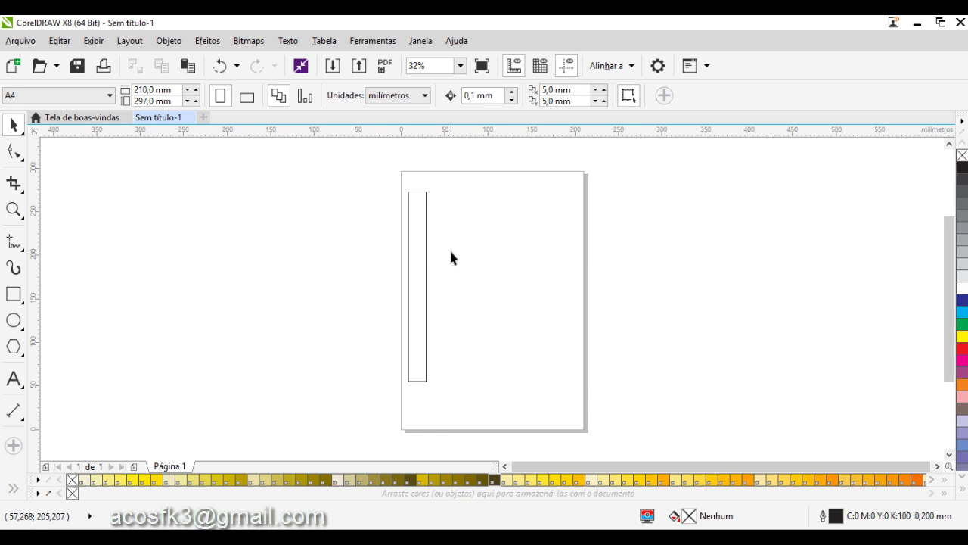
Step: Create a copy of the remaining rectangle rotated about 16.5° clockwise around its centre
left_click(420, 257)
left_click(420, 257)
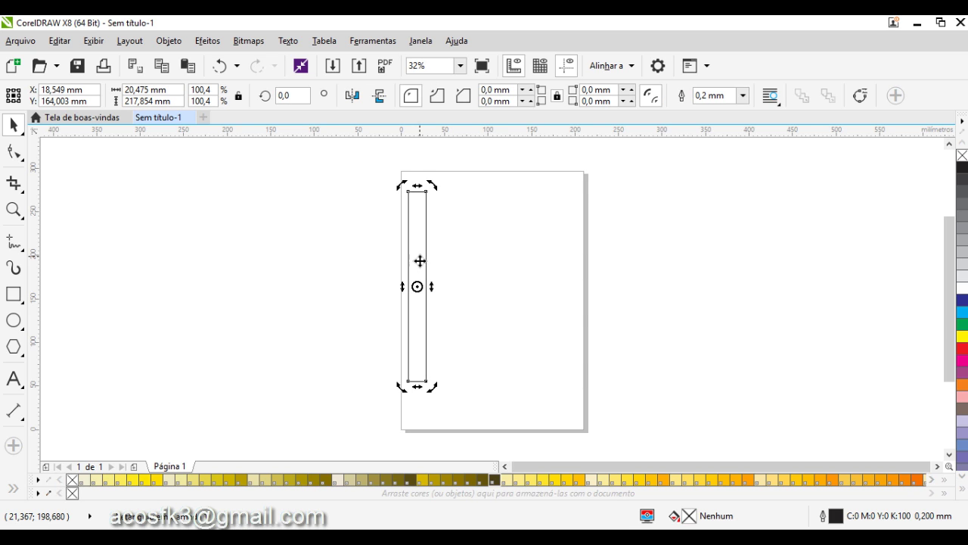
left_click_drag(436, 188, 454, 209)
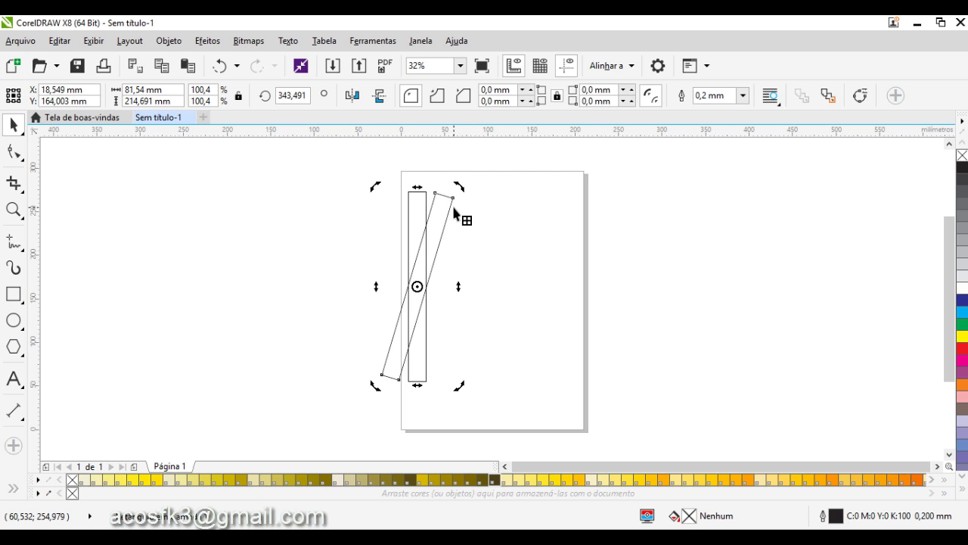
Step: Repeat the rotated duplication of the rectangle until the copies form a full wheel around the common centre
key("ctrl+r")
key("ctrl+r")
key("ctrl+r")
key("ctrl+r")
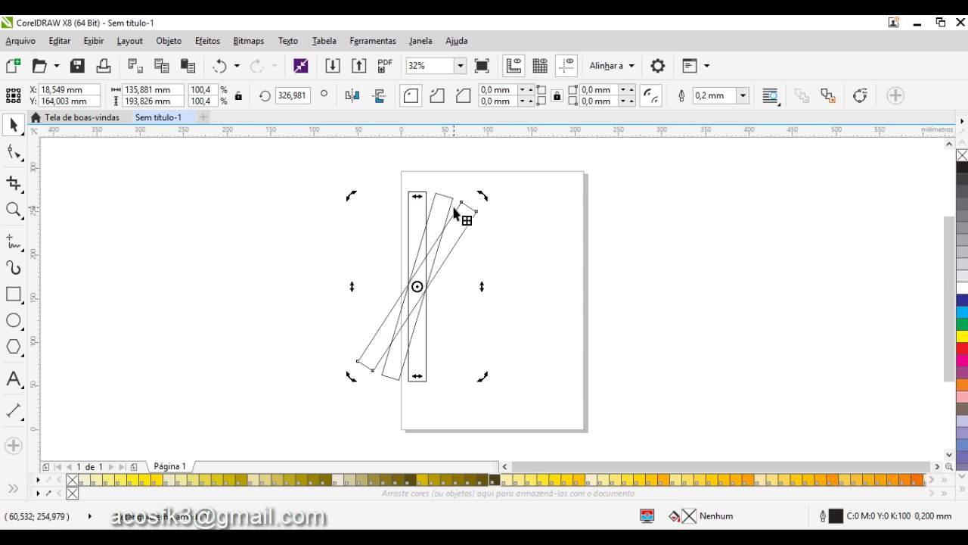
key("ctrl+r")
key("ctrl+r")
key("ctrl+r")
key("ctrl+r")
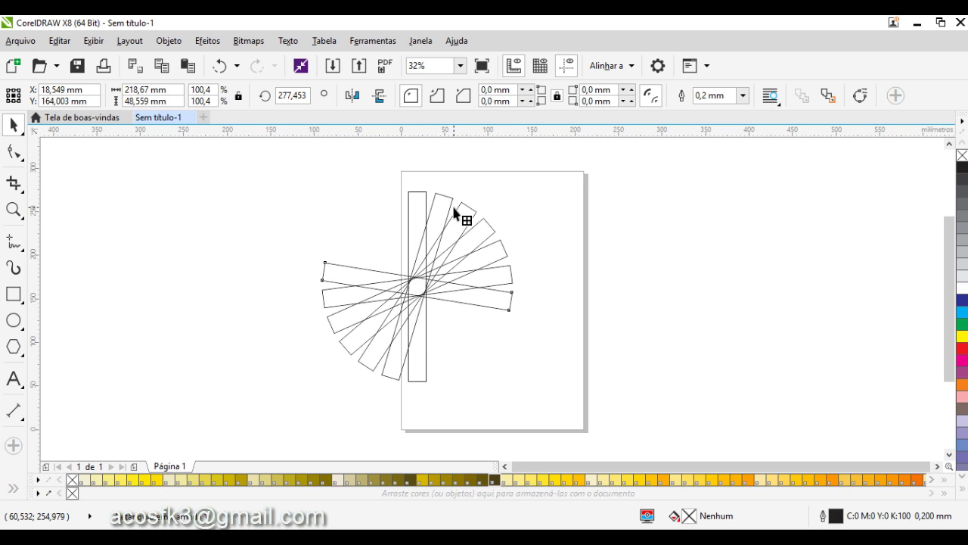
key("ctrl+r")
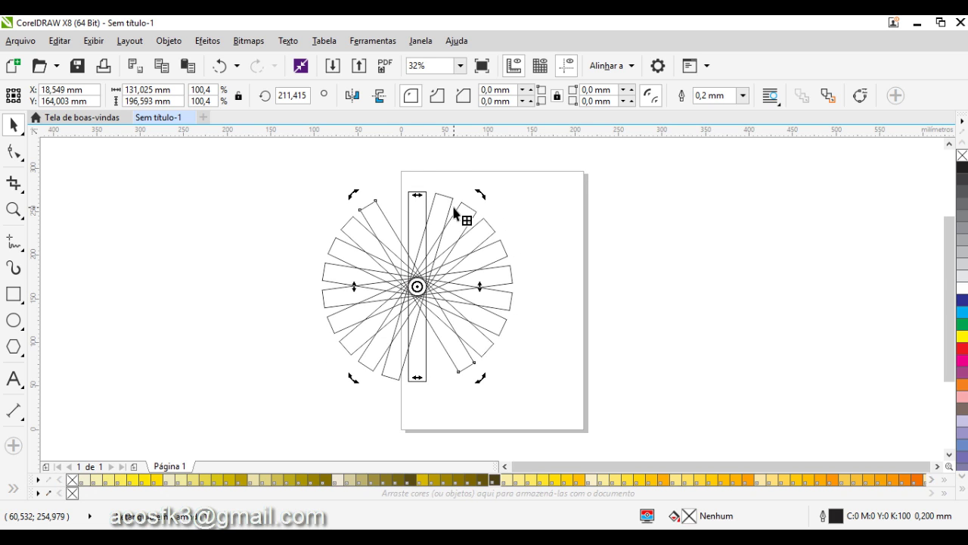
key("ctrl+r")
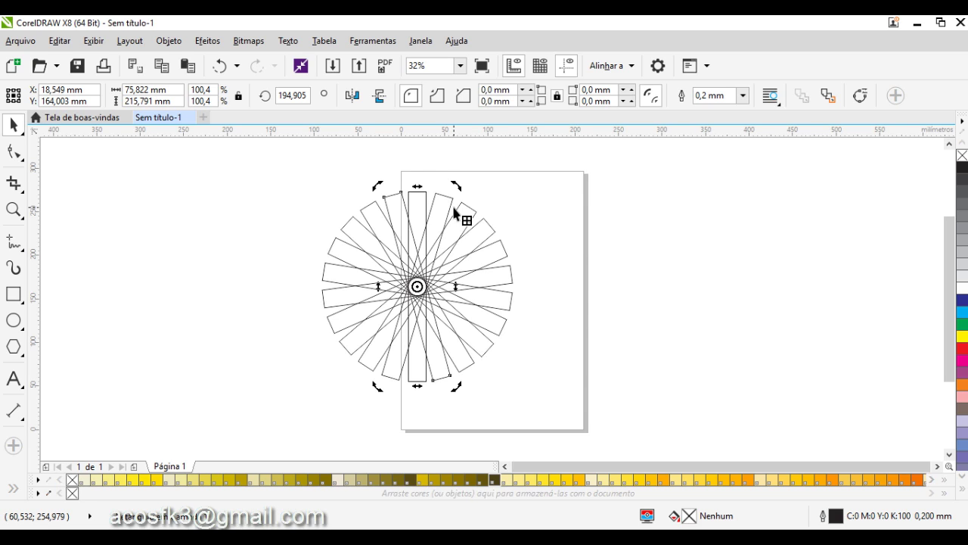
Step: Delete all the rectangles and draw a circle about 123 mm in diameter in the upper half of the page
key("ctrl+a")
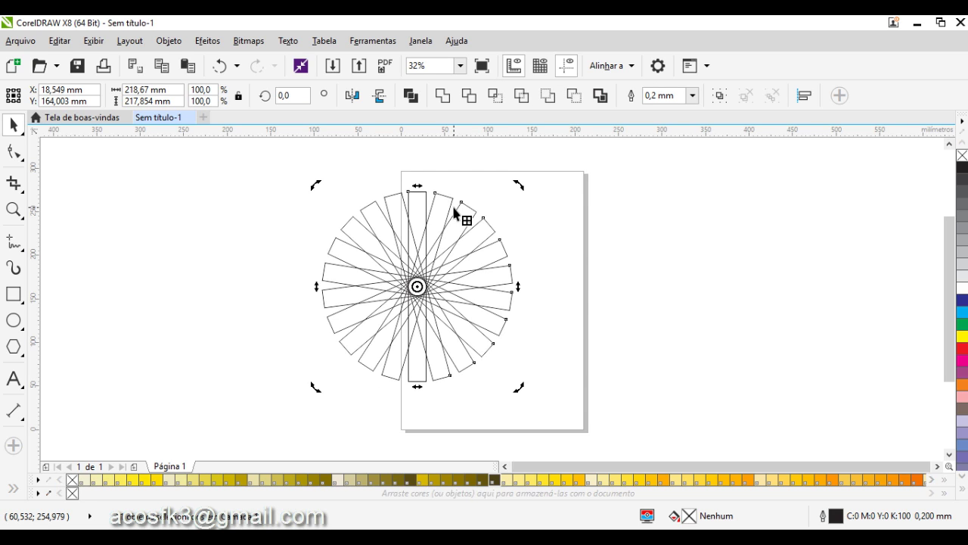
key("Delete")
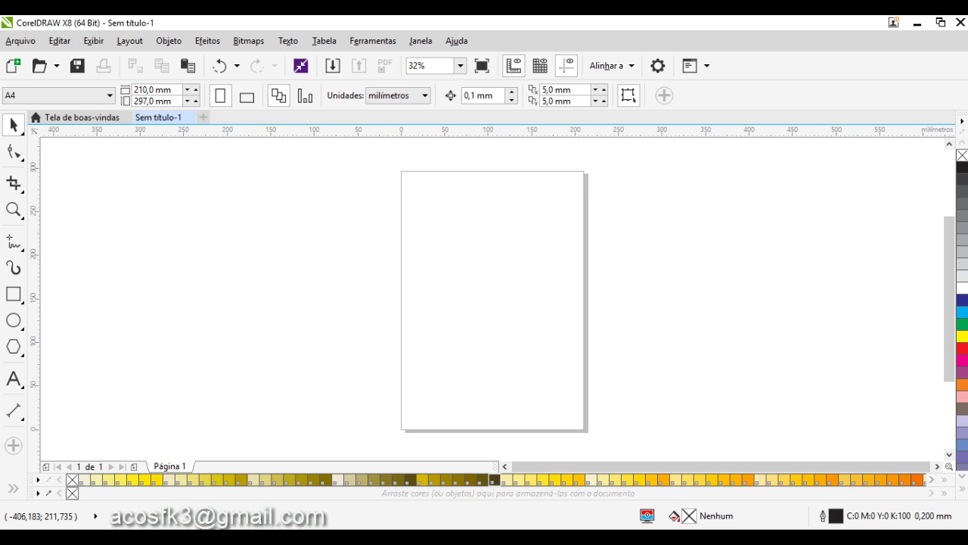
left_click(13, 320)
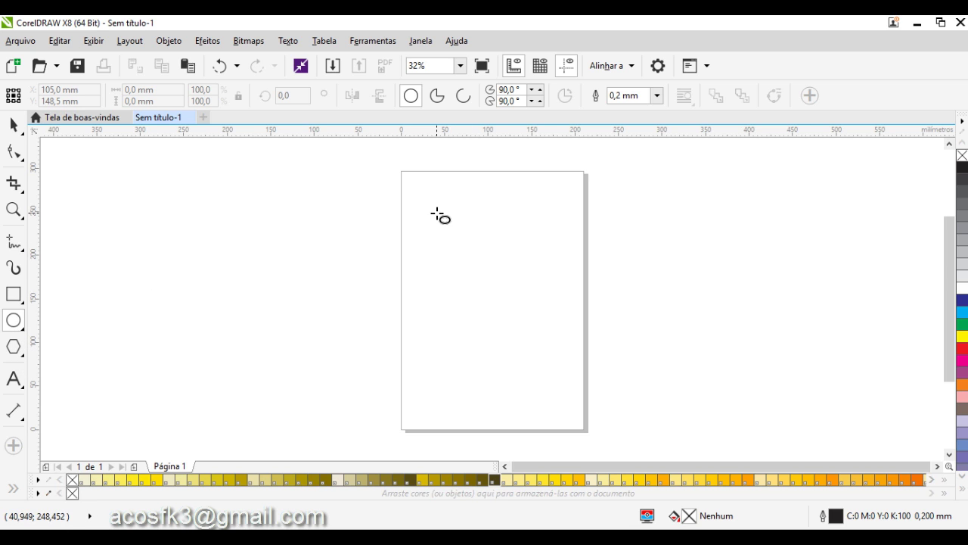
left_click_drag(439, 215, 522, 319)
left_click(502, 264)
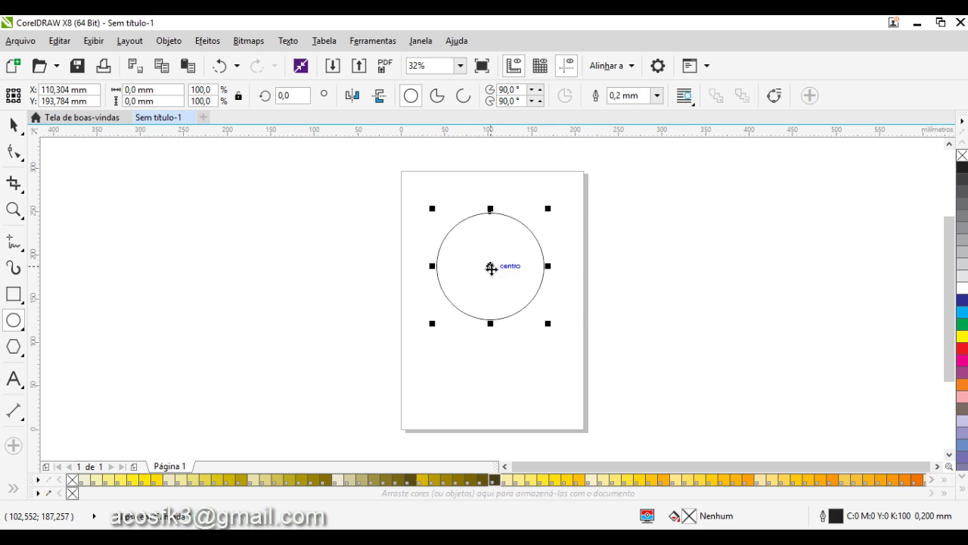
Step: Move the circle's rotation centre to its lowest point and create a copy rotated about 10.7° clockwise around it
left_click(13, 126)
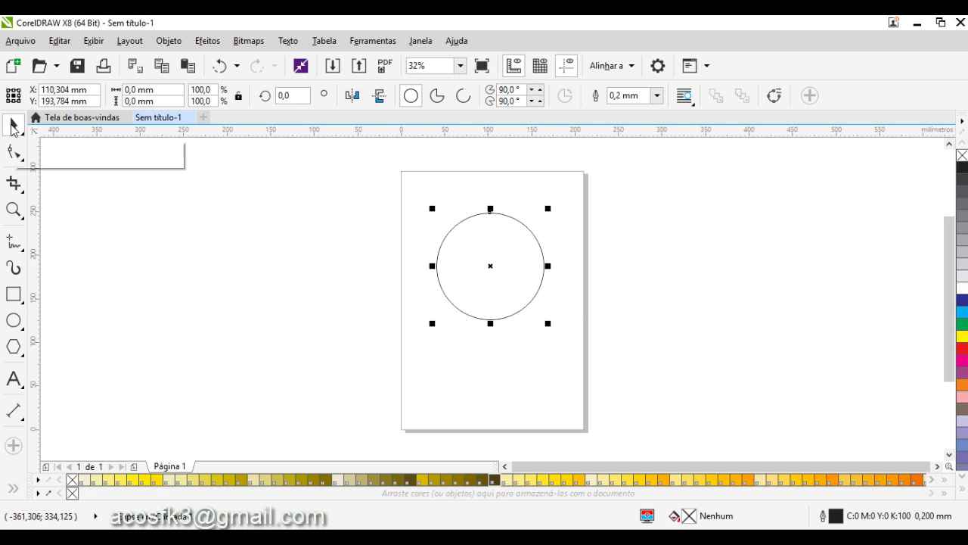
left_click(492, 265)
left_click_drag(492, 265, 491, 320)
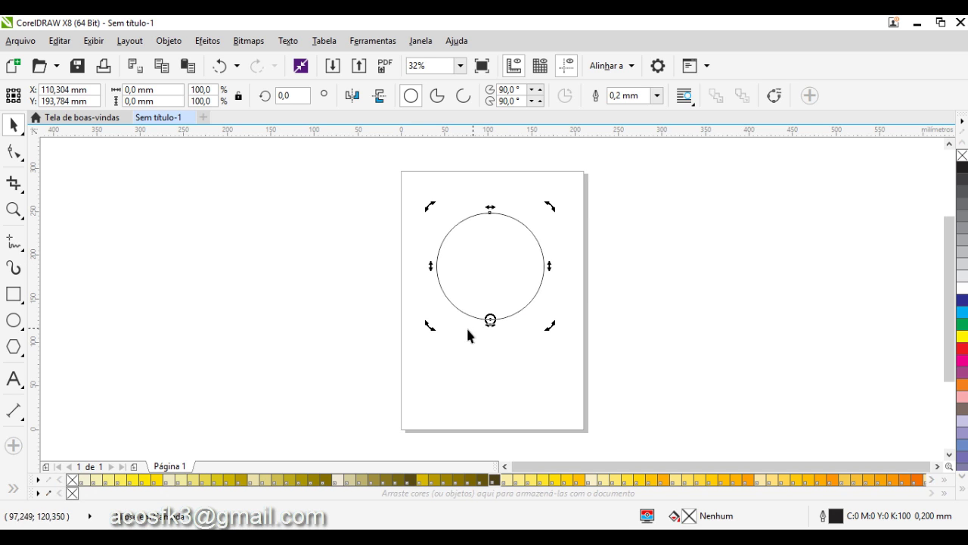
left_click_drag(552, 206, 570, 219)
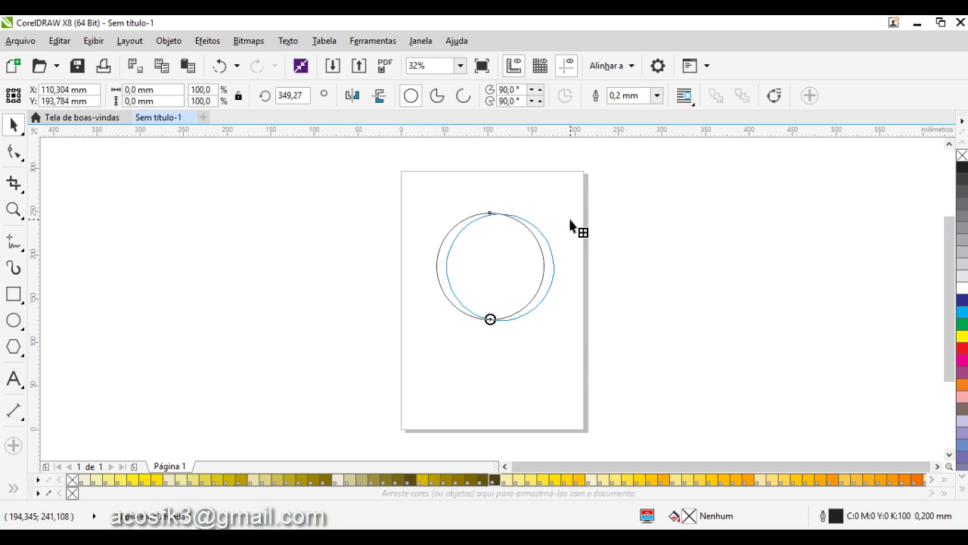
left_click_drag(571, 224, 570, 224)
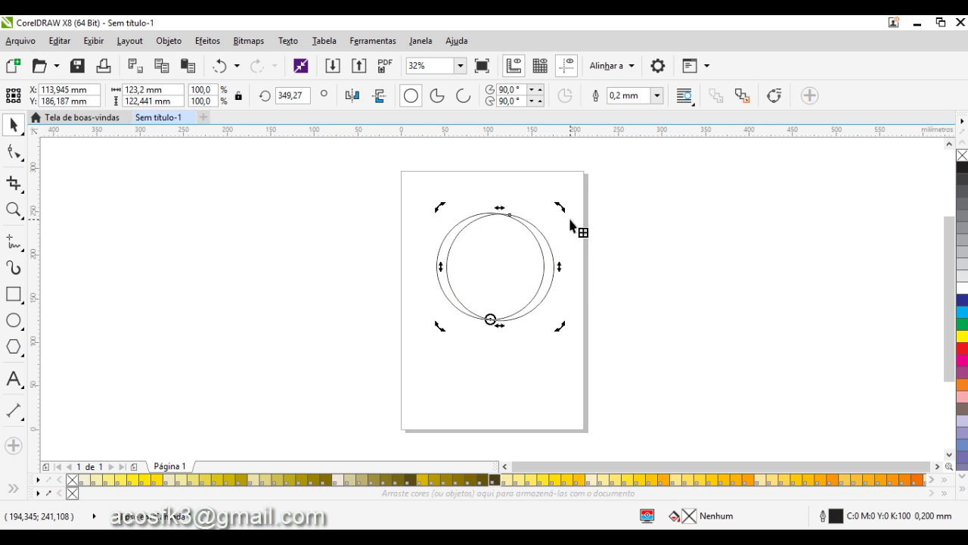
Step: Repeat the rotated circle duplication around the shared pivot until the overlapping circles form a dense, full round pattern
key("ctrl+r")
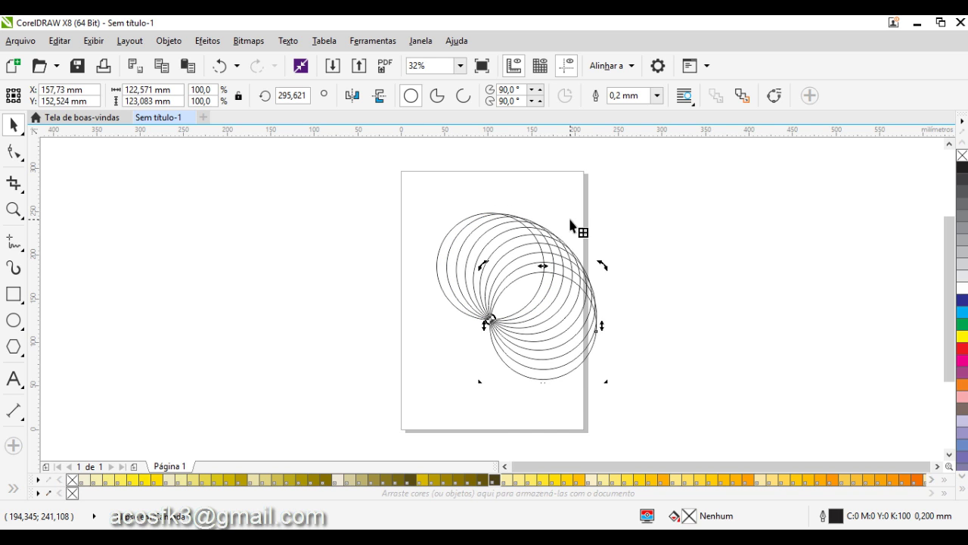
key("ctrl+r")
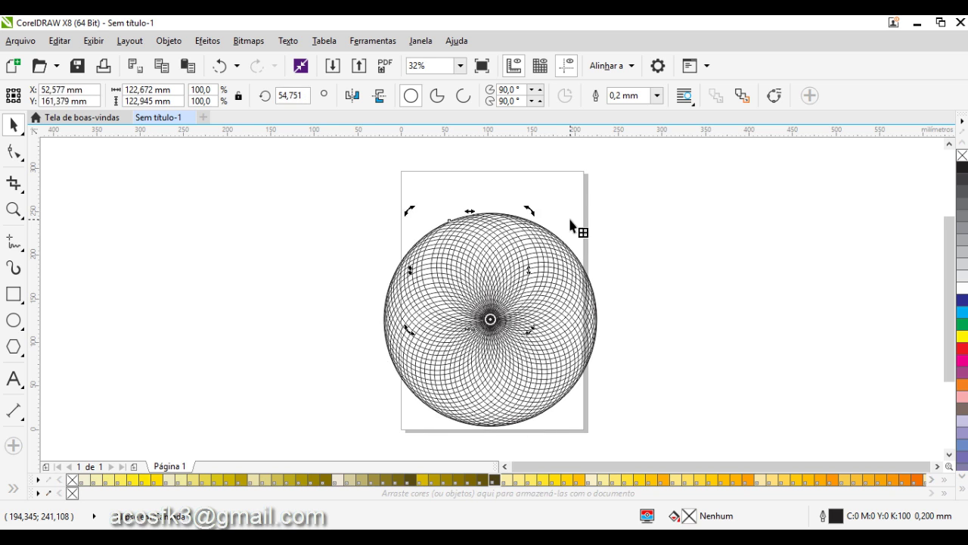
key("ctrl+r")
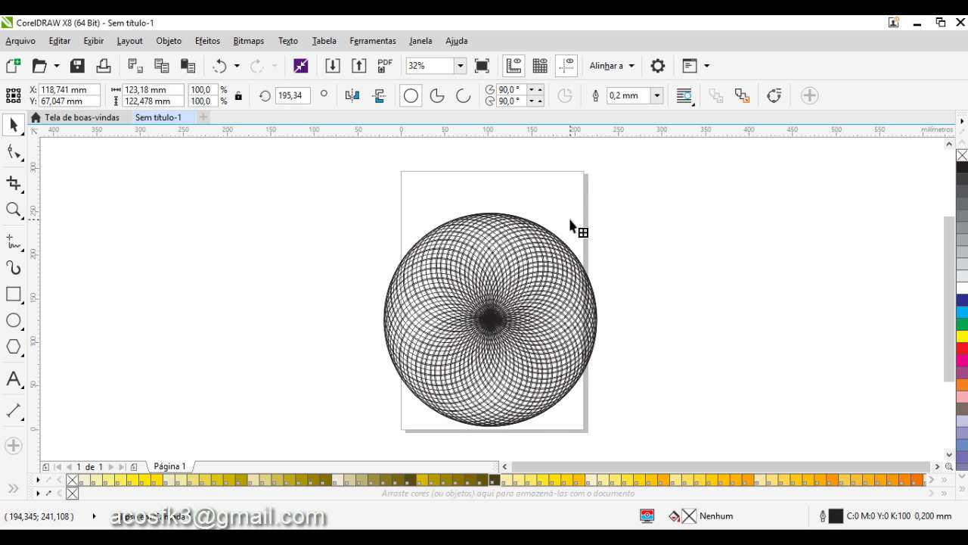
key("ctrl+r")
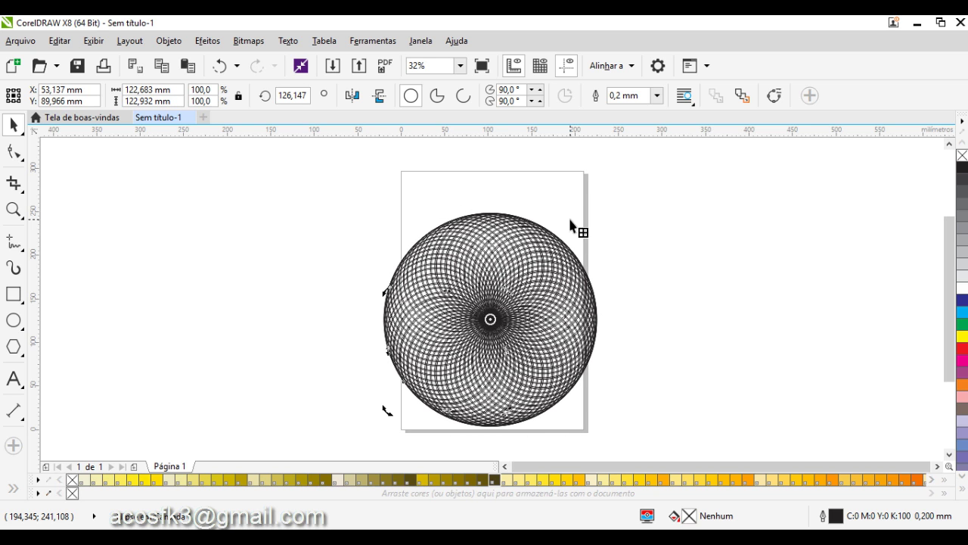
Step: Scale the circle pattern down to about 105 mm, place it in the page's upper-left corner with green outlines
left_click_drag(309, 189, 479, 309)
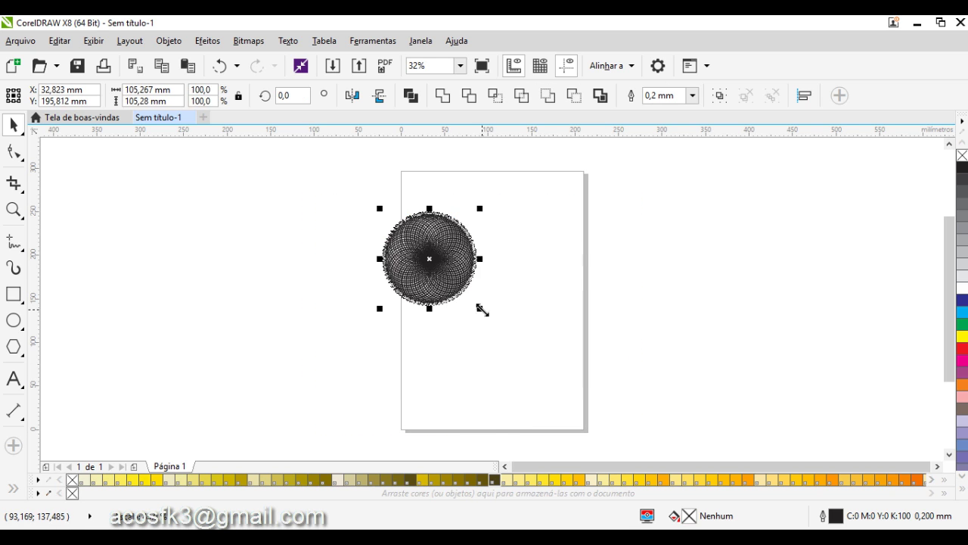
left_click_drag(432, 263, 449, 234)
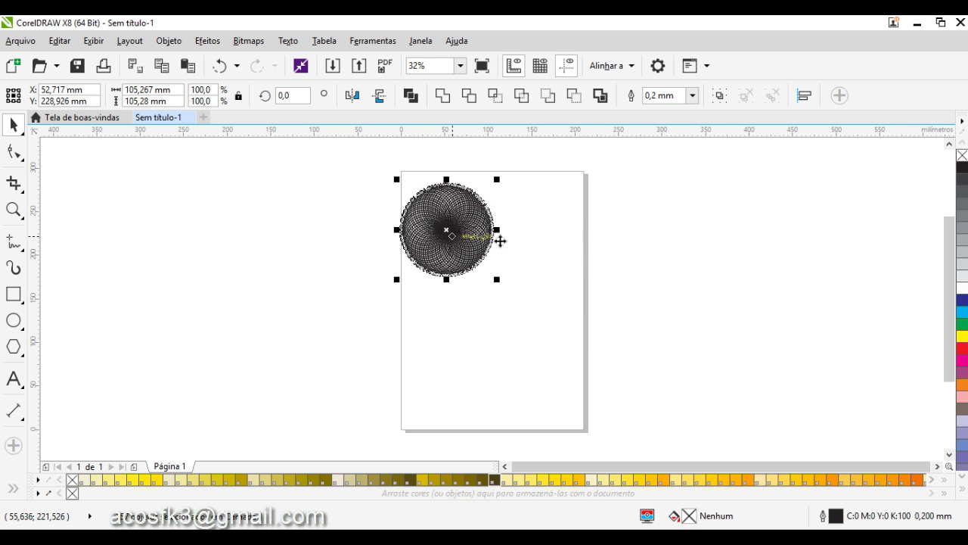
left_click(963, 324)
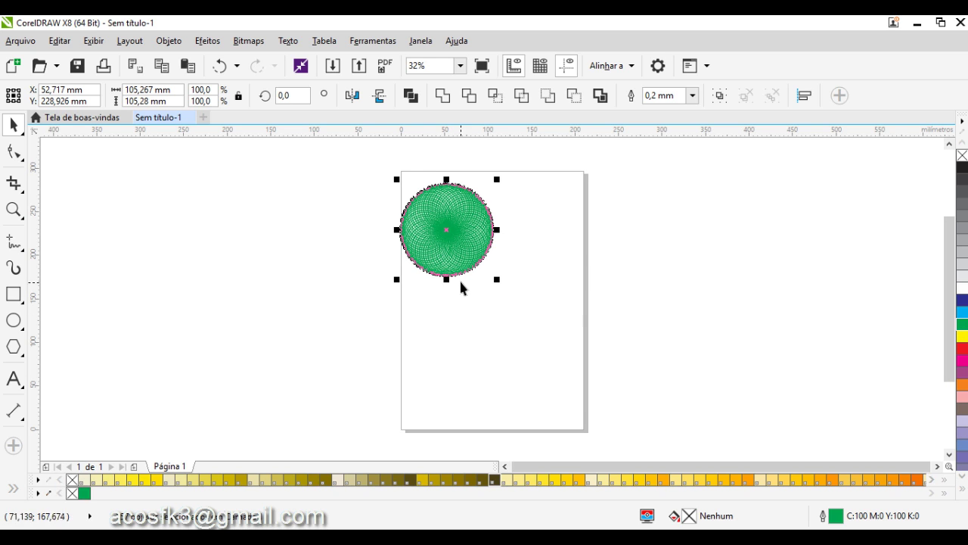
Step: Enlarge the green pattern to about 254 mm across, and try a solid green fill on it before undoing the fill
left_click_drag(495, 278, 633, 406)
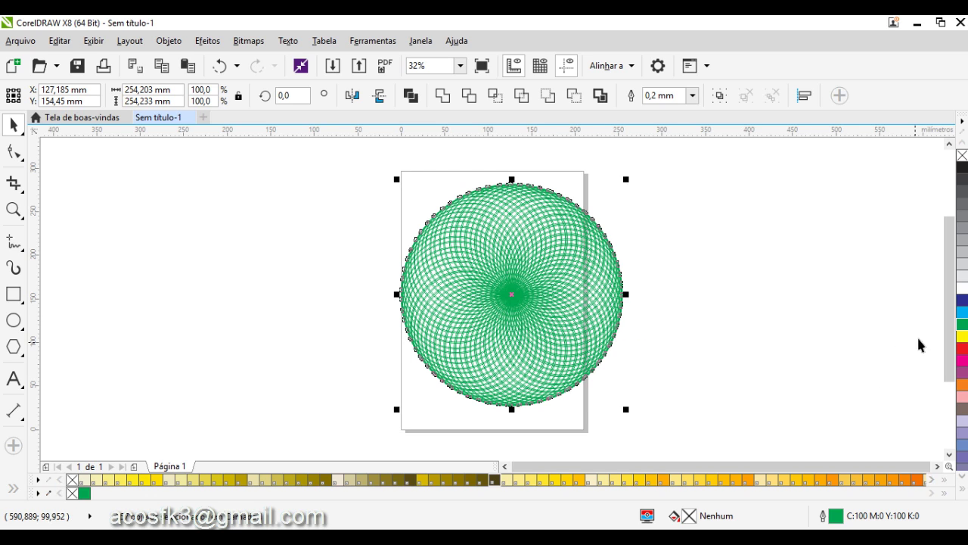
left_click(964, 324)
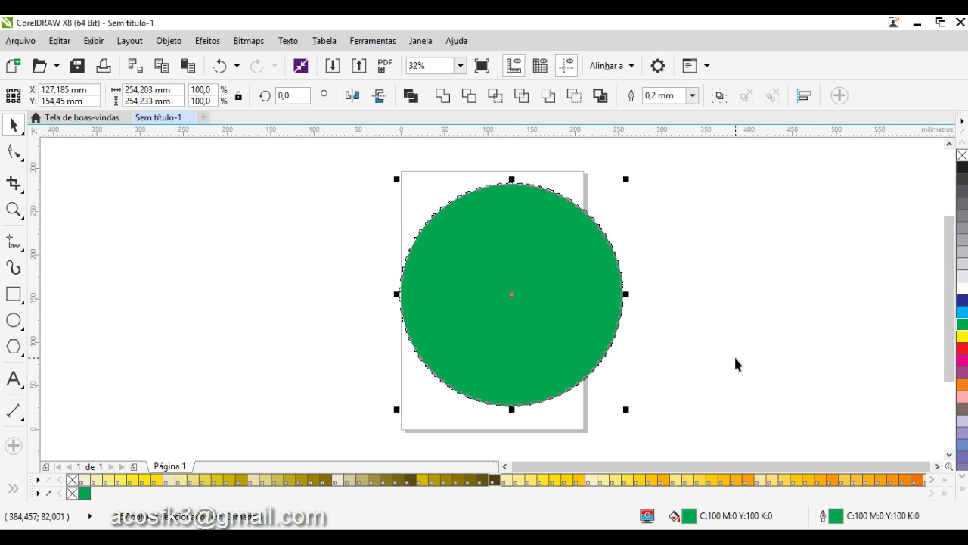
key("ctrl+z")
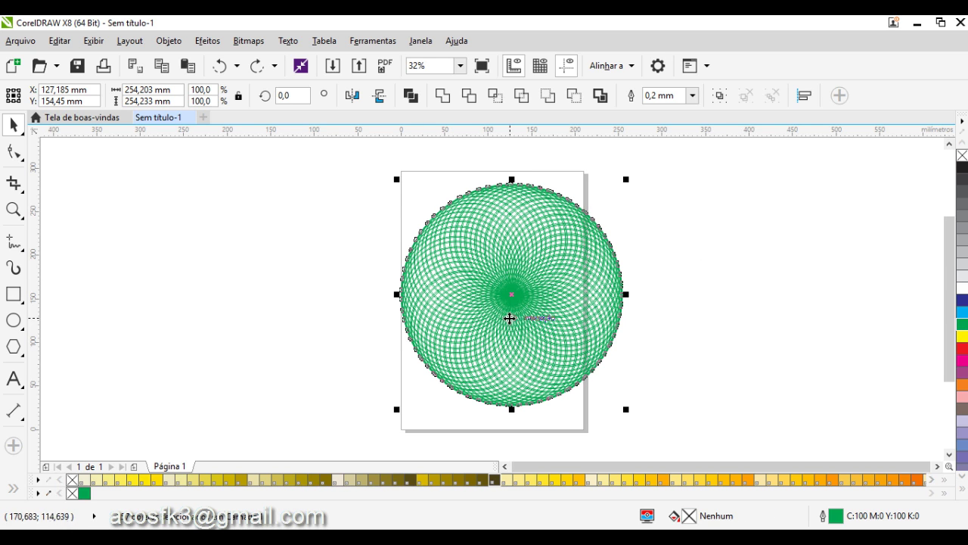
Step: Move the green pattern off the page, beside the page's left edge, and deselect it
left_click_drag(509, 289, 282, 274)
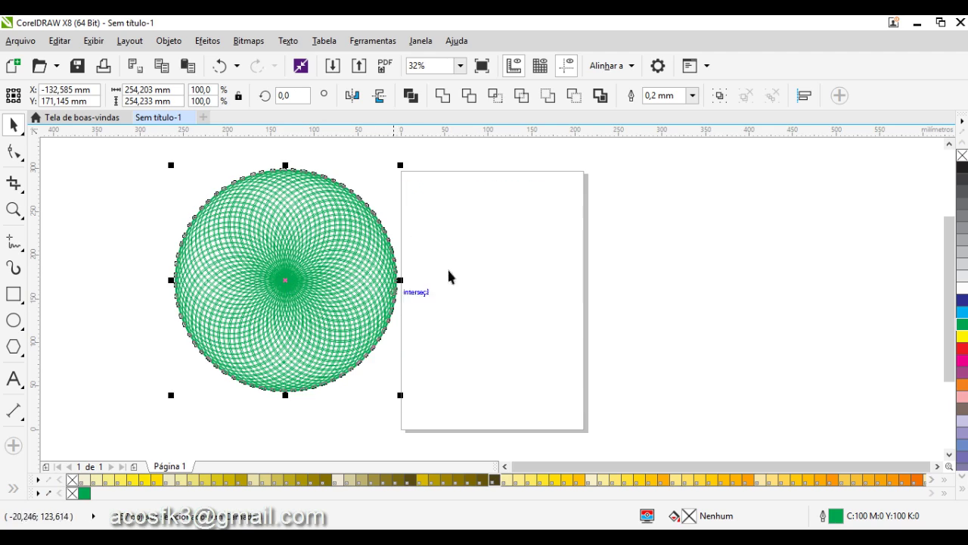
left_click(469, 273)
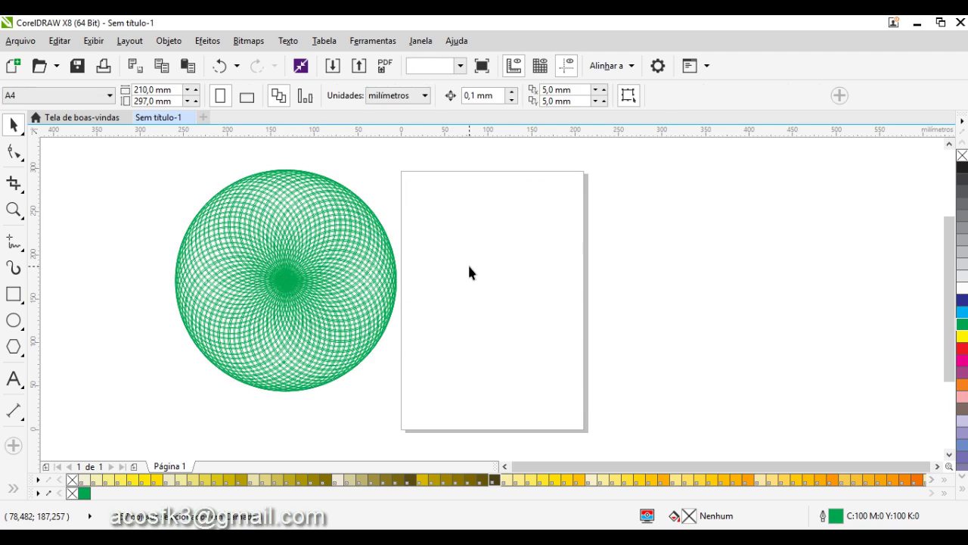
Step: Add the artistic text "ACOS" in Arial, enlarged to about 186 mm wide and placed across the page's right edge
left_click(12, 379)
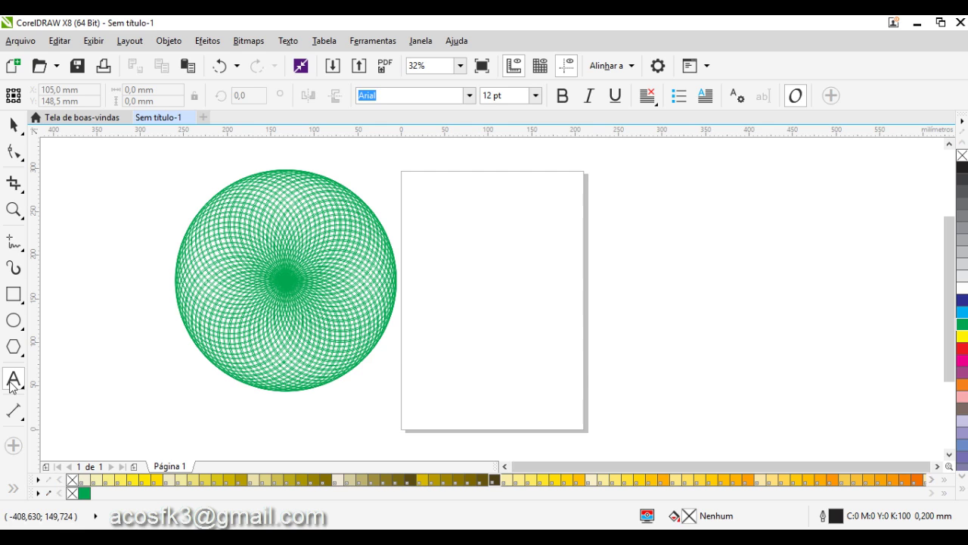
left_click(482, 285)
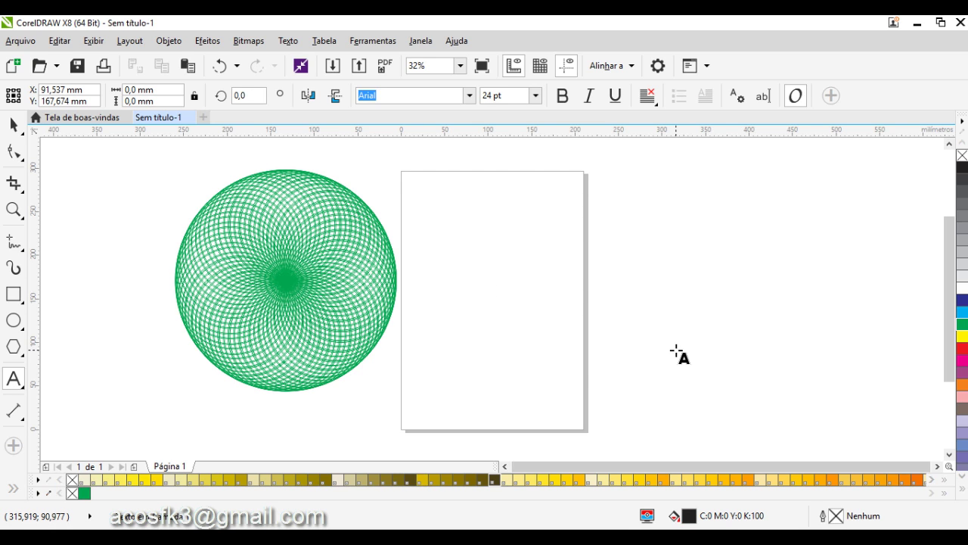
type("Aco")
key("ctrl+space")
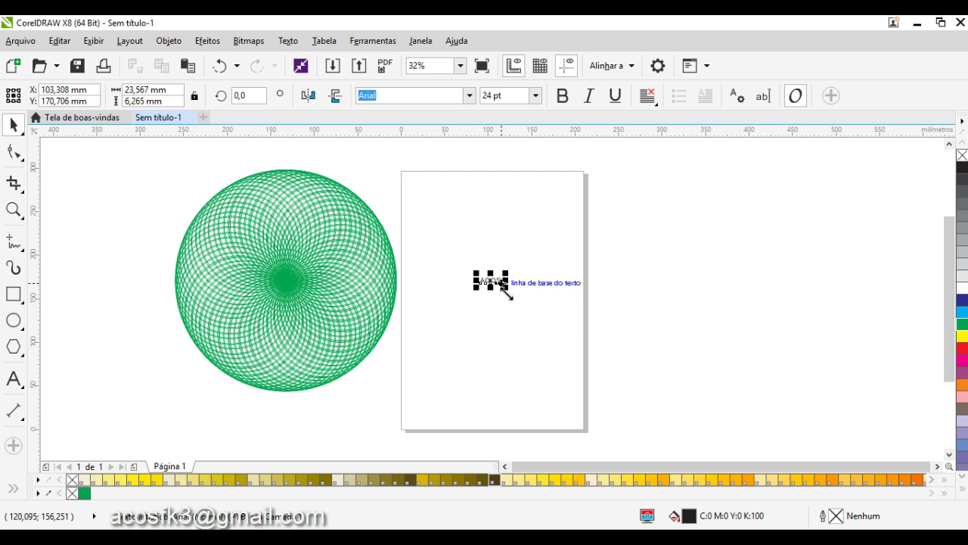
left_click_drag(505, 291, 659, 377)
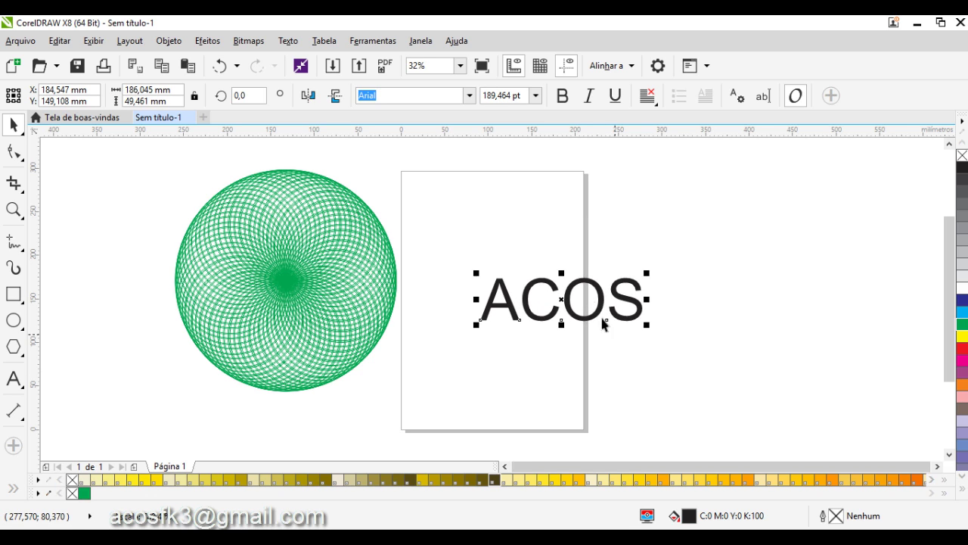
left_click_drag(604, 309, 694, 311)
Step: Move the text's rotation centre to its left end and create a copy rotated about 8° clockwise around it
left_click(648, 301)
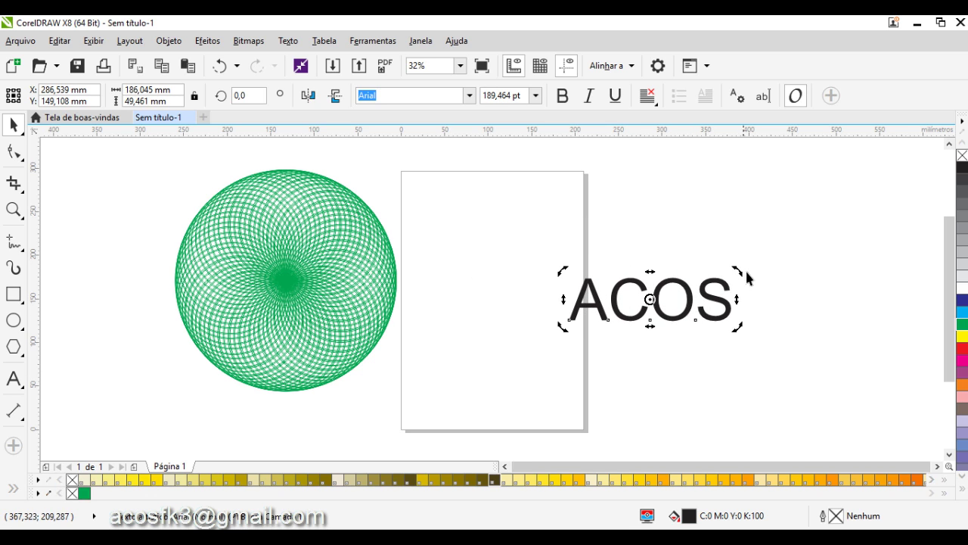
left_click_drag(650, 299, 562, 301)
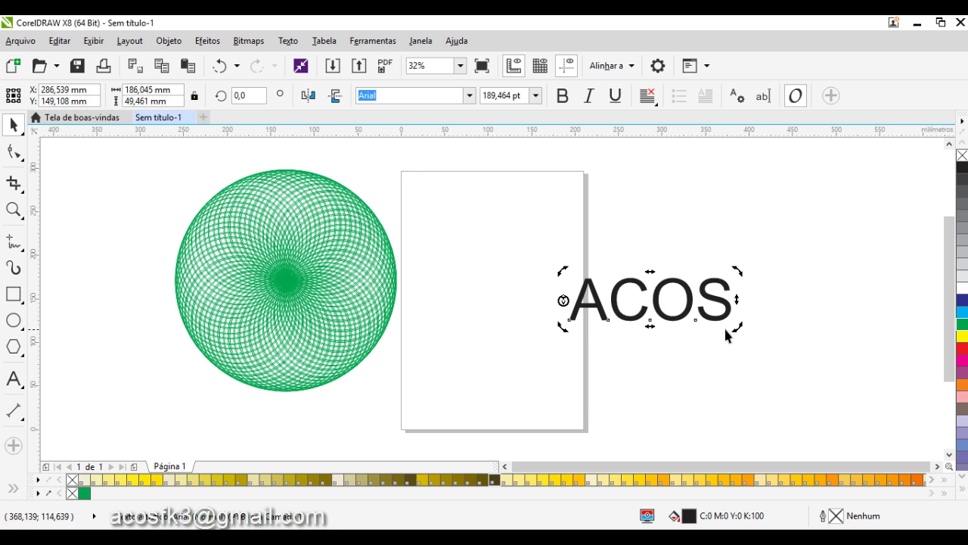
left_click_drag(734, 329, 732, 351)
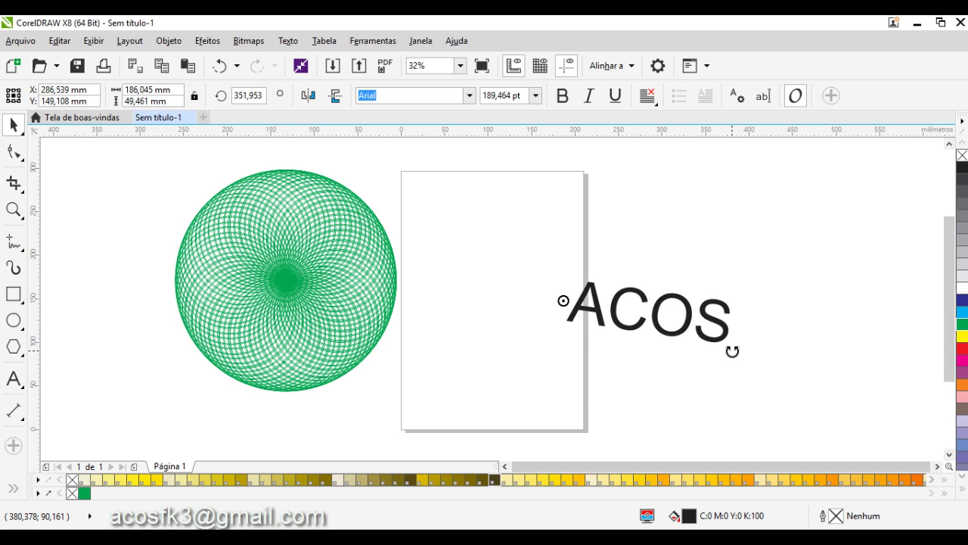
left_click_drag(732, 351, 733, 351)
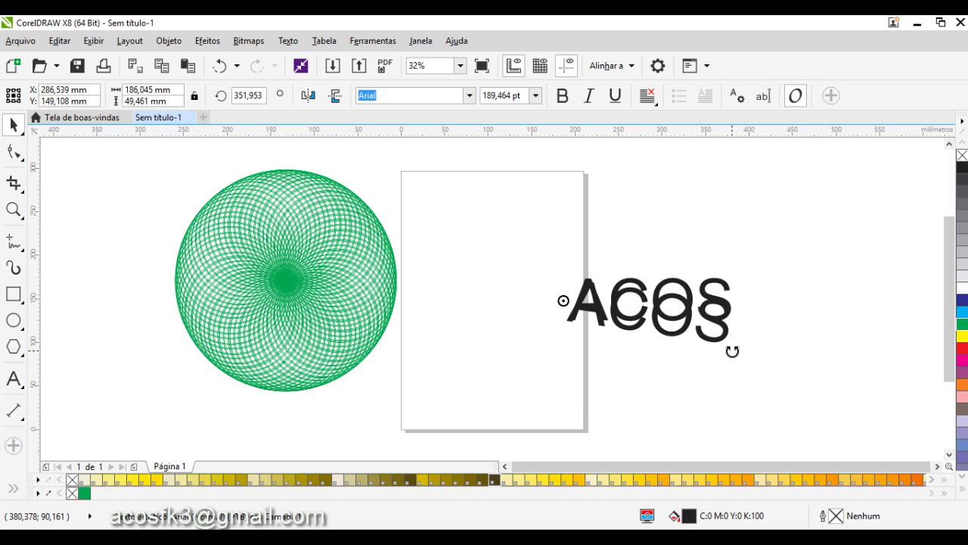
left_click(696, 334)
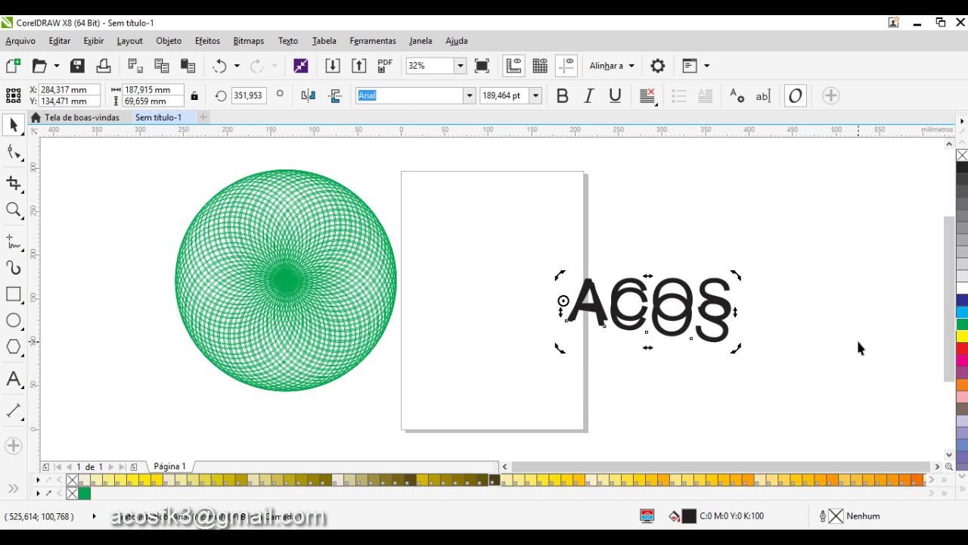
Step: Repeat the rotated text duplication around the shared pivot until the copies of "ACOS" close a full circle
key("ctrl+r")
key("ctrl+r")
key("ctrl+r")
key("ctrl+r")
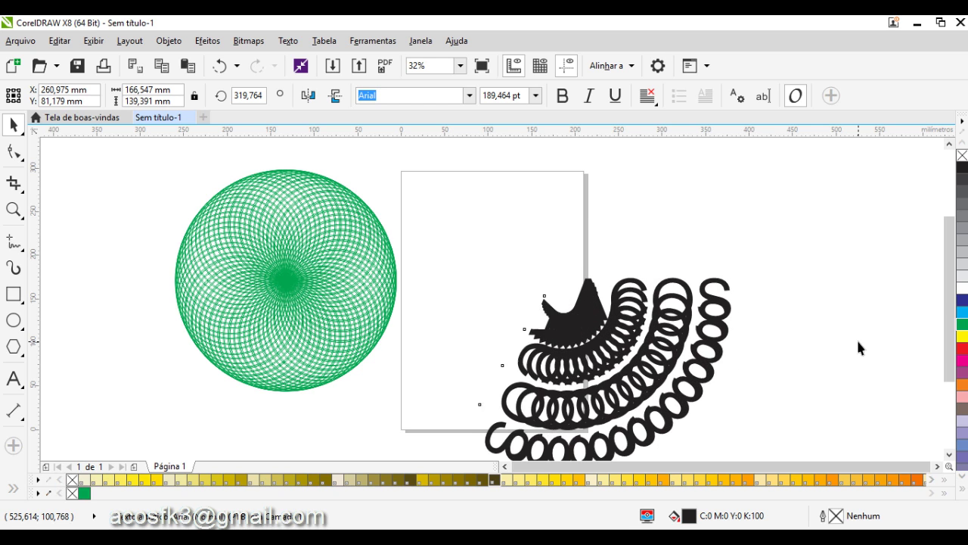
key("ctrl+r")
key("ctrl+r")
key("ctrl+r")
key("ctrl+r")
key("ctrl+r")
key("ctrl+r")
key("ctrl+r")
key("ctrl+r")
key("ctrl+r")
key("ctrl+r")
key("ctrl+r")
key("ctrl+r")
key("ctrl+r")
key("ctrl+r")
key("ctrl+r")
key("ctrl+r")
key("ctrl+r")
key("ctrl+r")
key("ctrl+r")
key("ctrl+r")
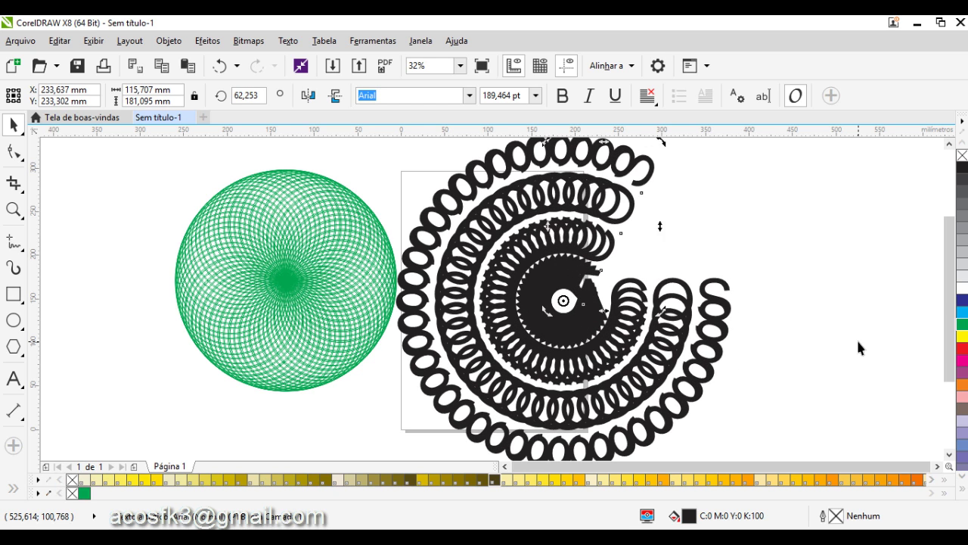
key("ctrl+r")
key("ctrl+r")
key("ctrl+r")
key("ctrl+r")
key("ctrl+r")
key("ctrl+r")
key("ctrl+r")
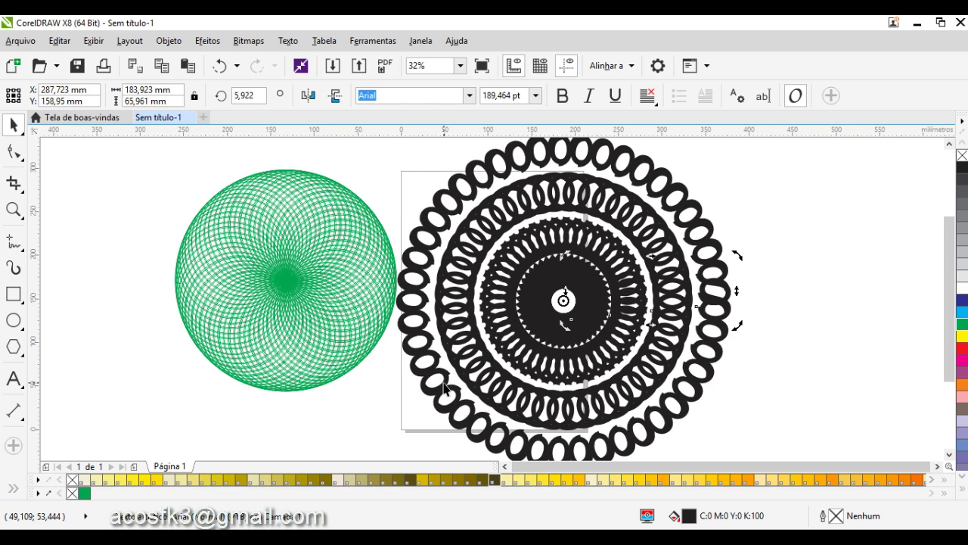
Step: Select and delete everything in the drawing, both the green pattern and the text wheel
key("ctrl+a")
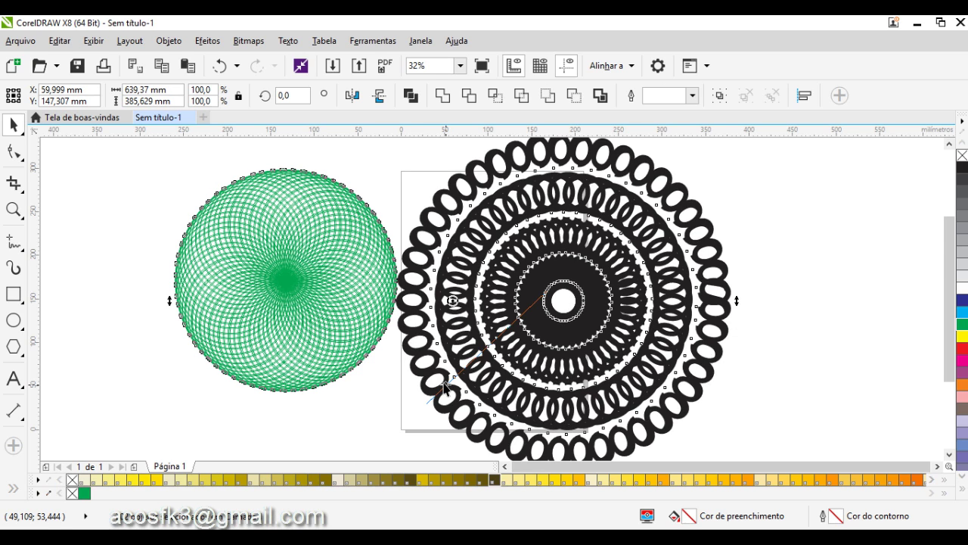
key("Delete")
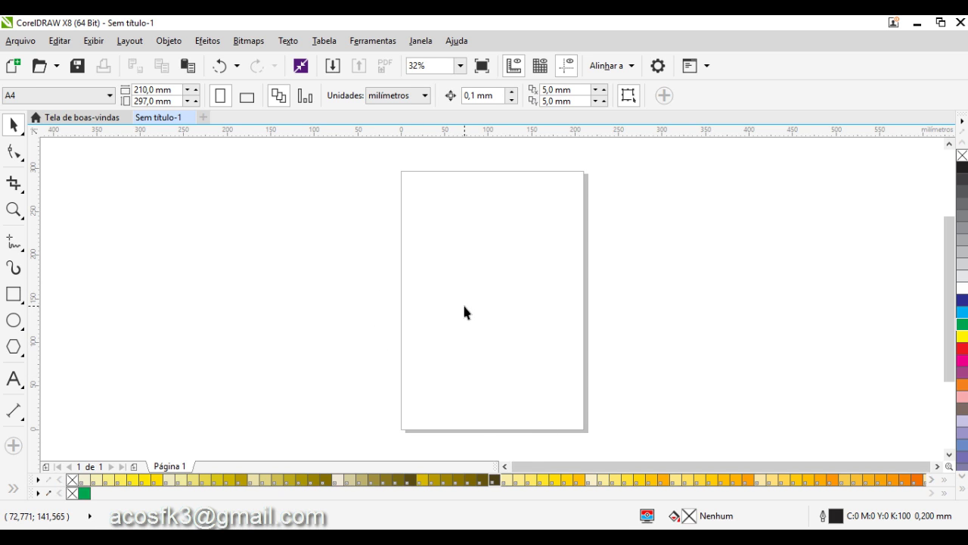
left_click(24, 384)
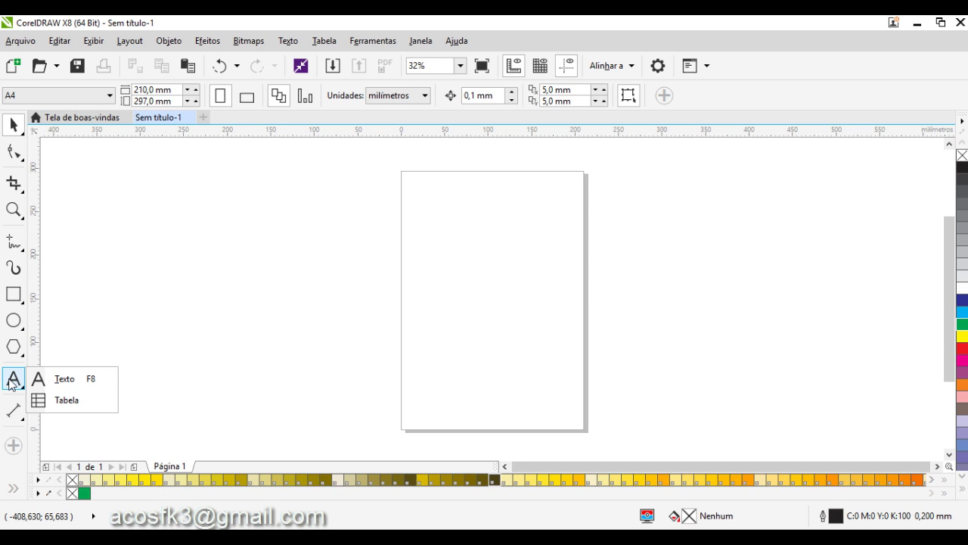
left_click(21, 416)
left_click(16, 383)
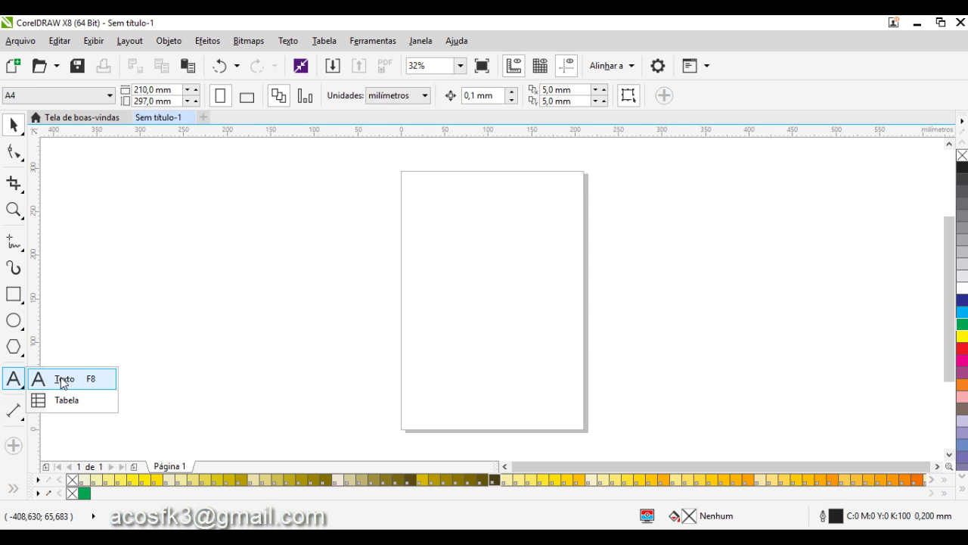
left_click(439, 308)
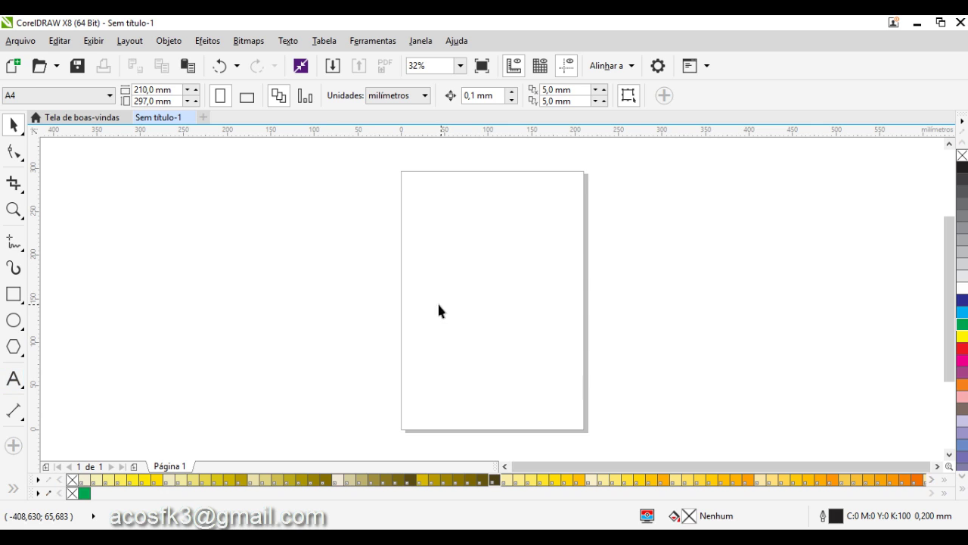